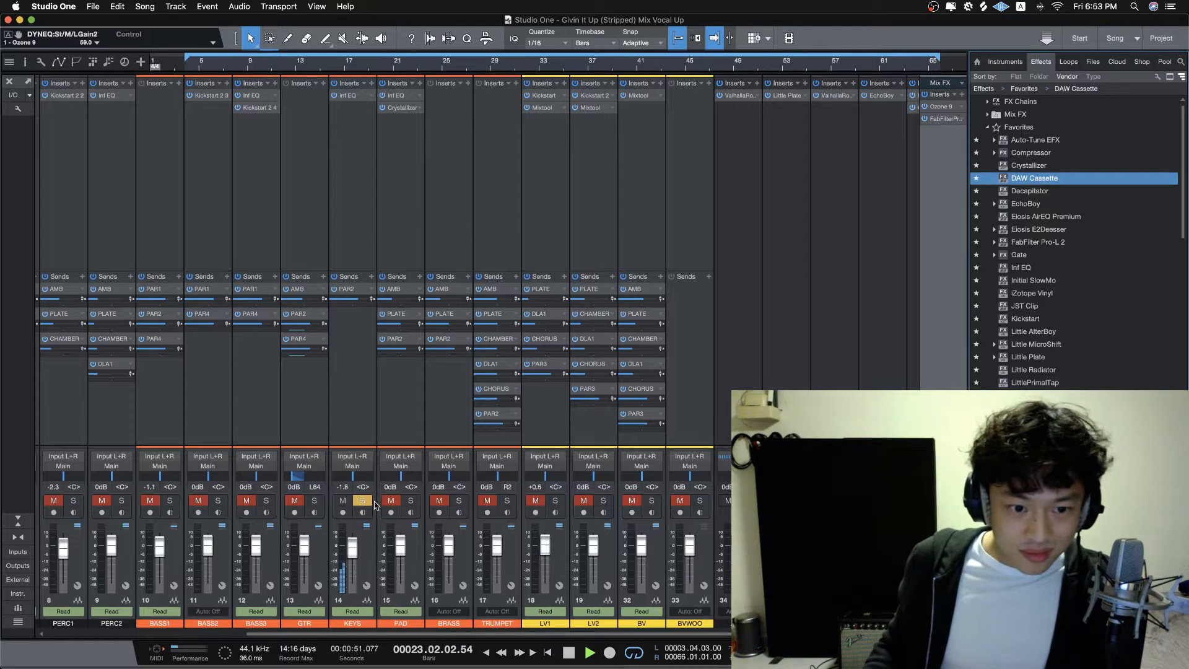
# Step: Stop playback, add DAW Cassette and Kickstart as inserts on the KEYS channel, and bypass both effects
pyautogui.press('space')
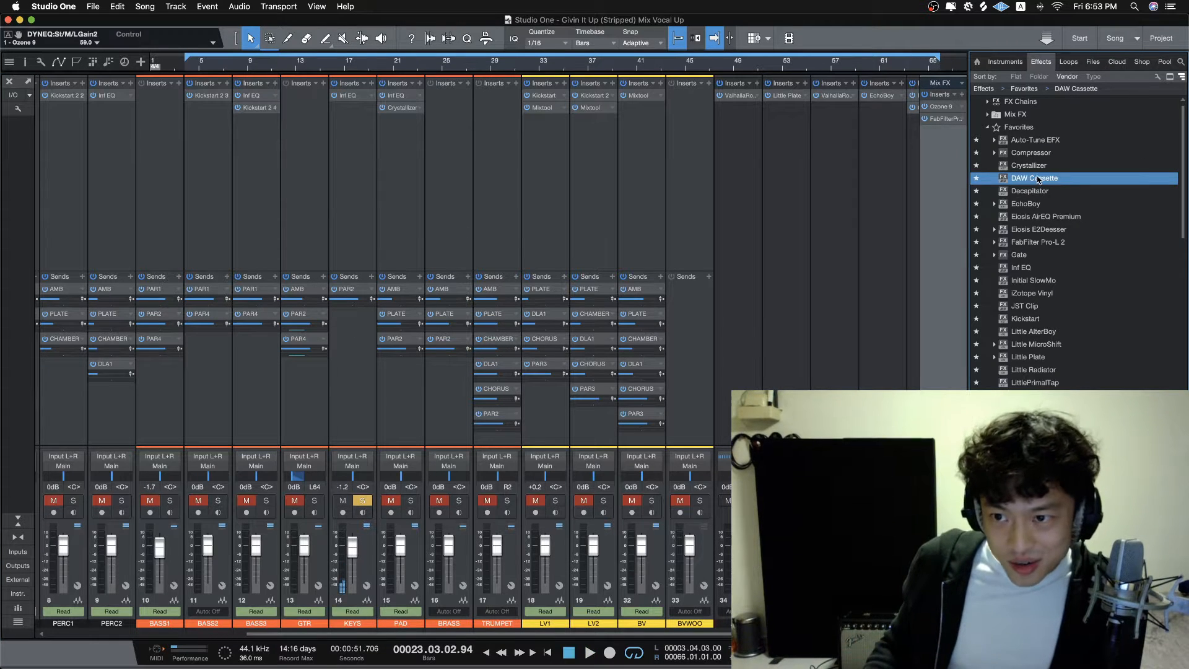
pyautogui.moveTo(1039, 180); pyautogui.dragTo(363, 128)
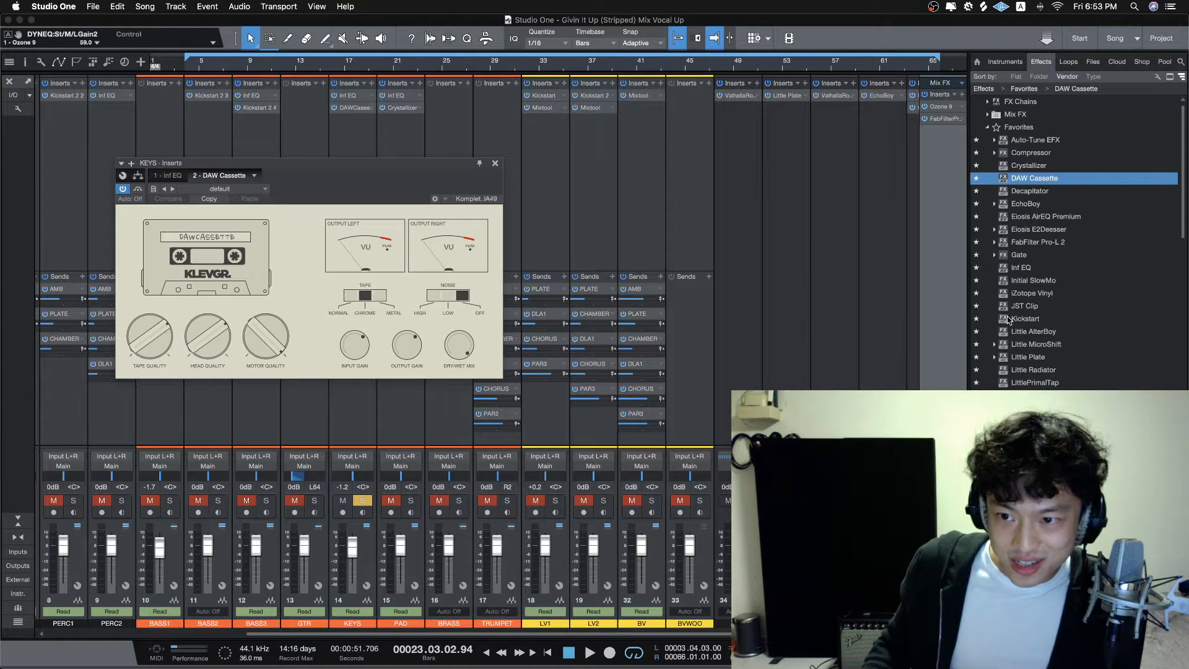
pyautogui.moveTo(1009, 319); pyautogui.dragTo(788, 279)
pyautogui.moveTo(406, 241); pyautogui.dragTo(342, 150)
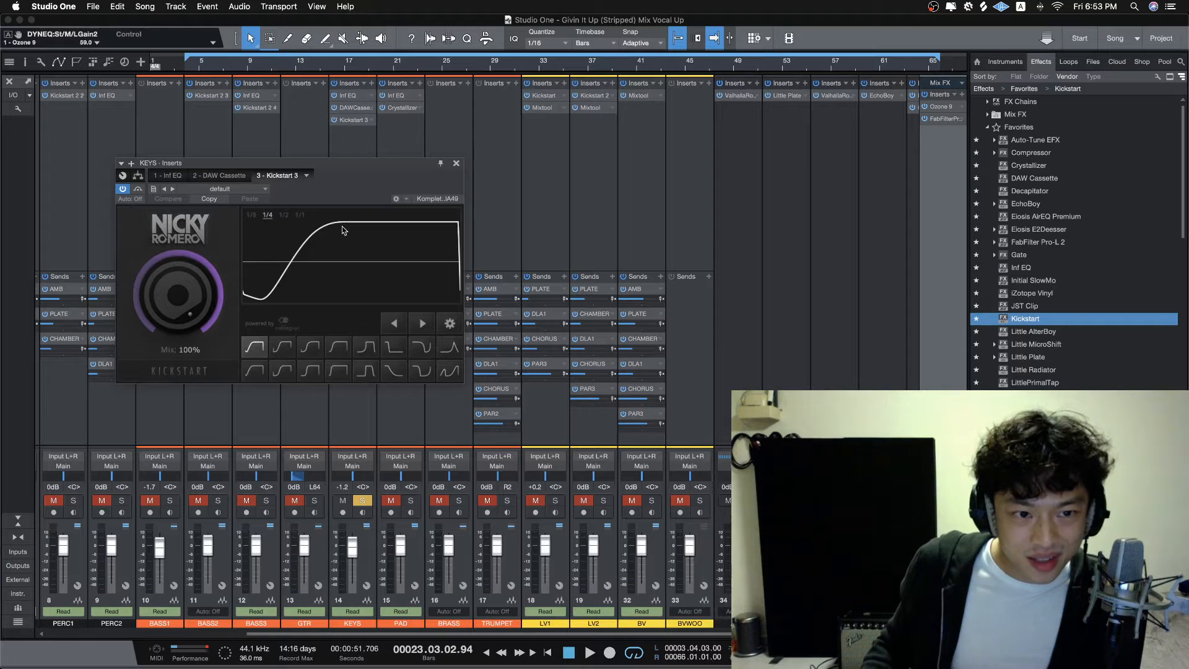
pyautogui.click(335, 120)
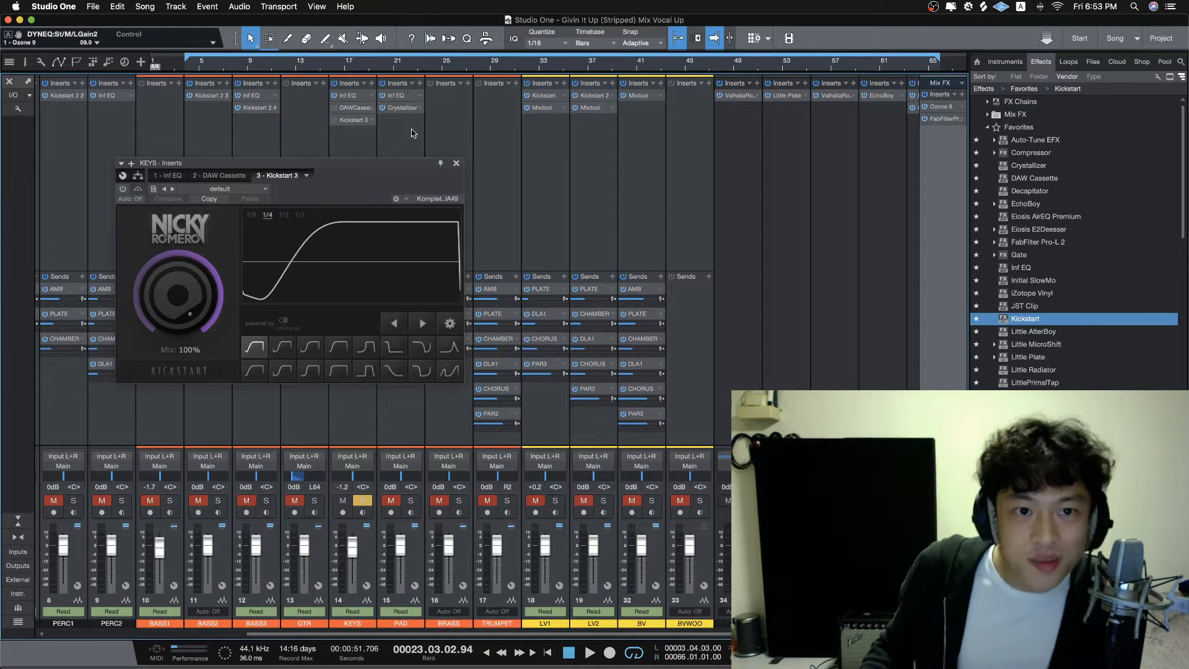
# Step: Resume playback and remove the Kickstart and DAW Cassette inserts from the KEYS channel
pyautogui.press('space')
pyautogui.click(457, 165)
pyautogui.rightClick(366, 120)
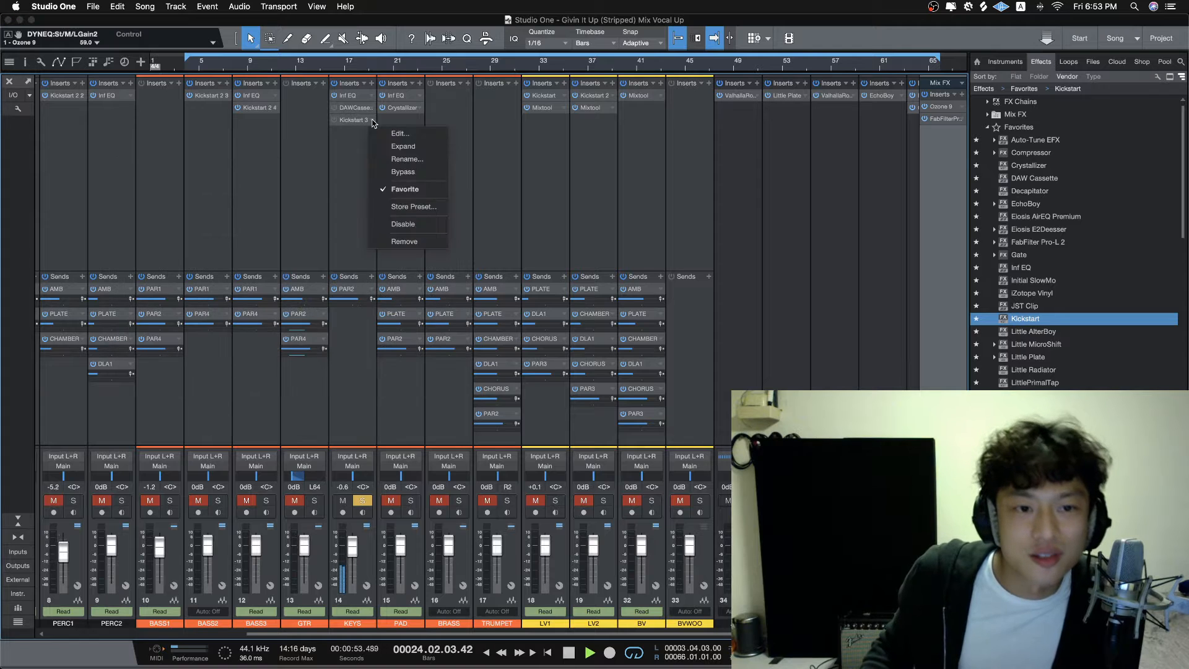
pyautogui.click(397, 243)
pyautogui.rightClick(370, 107)
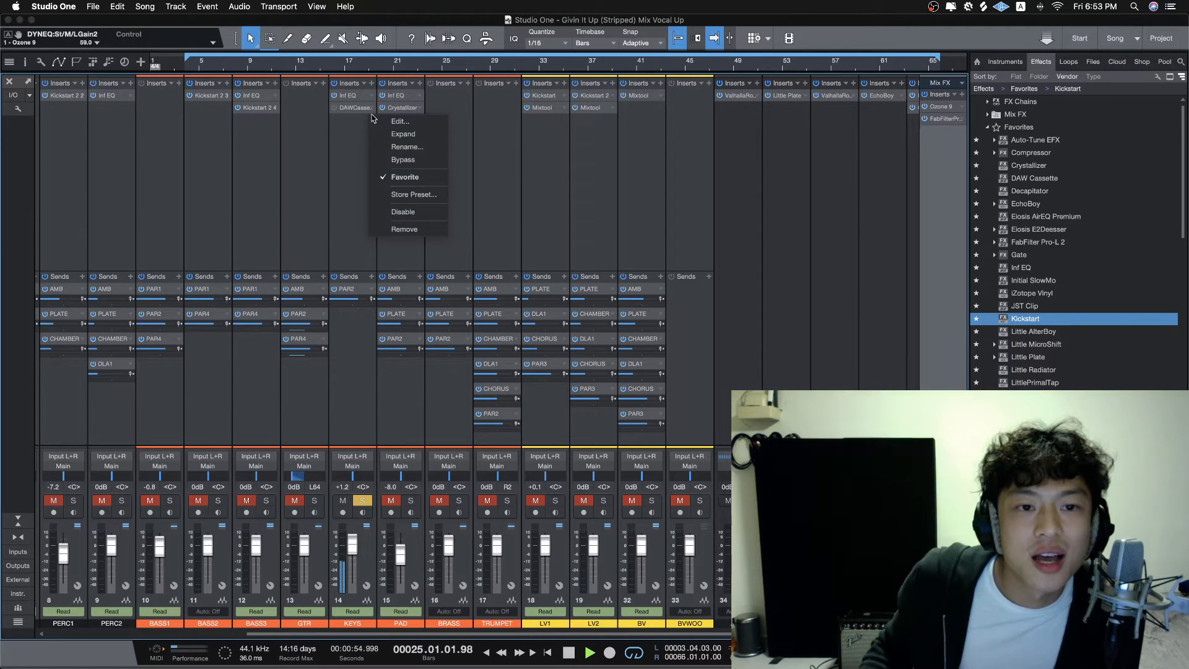
pyautogui.click(419, 228)
# Step: Return to the arrangement view and solo LV1, LV2, BV and BVWOO together with KEYS
pyautogui.press('F3')
pyautogui.press('Down')
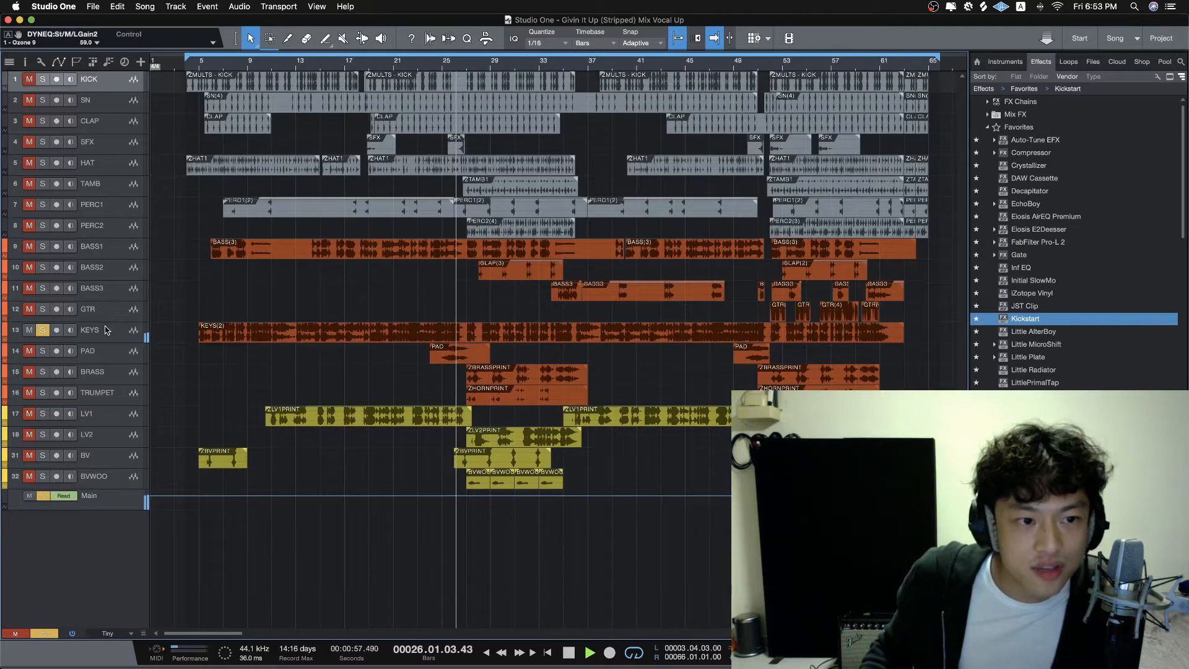
pyautogui.click(43, 413)
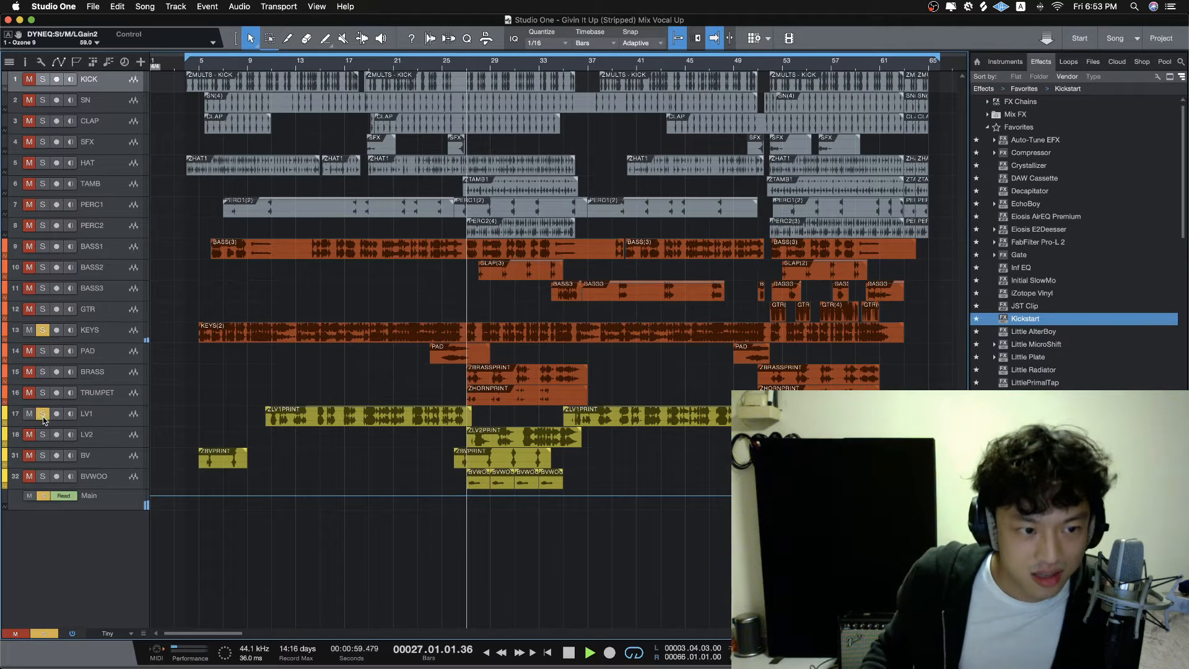
pyautogui.click(43, 435)
pyautogui.click(43, 457)
pyautogui.click(43, 479)
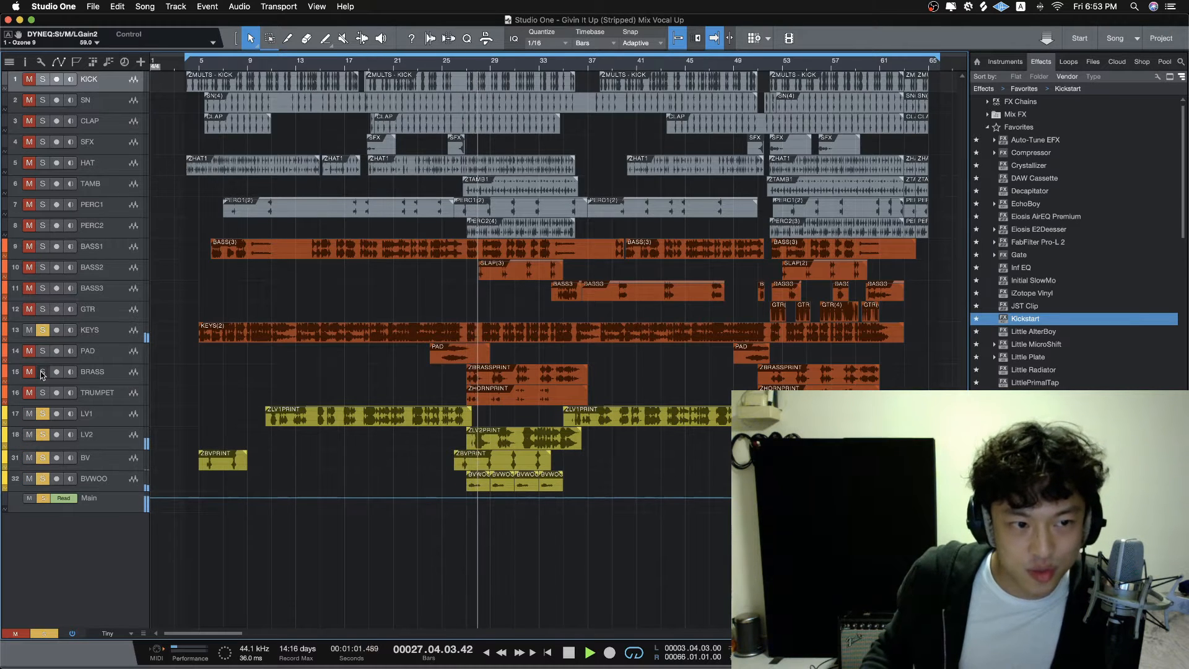
# Step: Unsolo KEYS, LV1, LV2 and BVWOO to hear BV alone, and stop playback
pyautogui.click(43, 330)
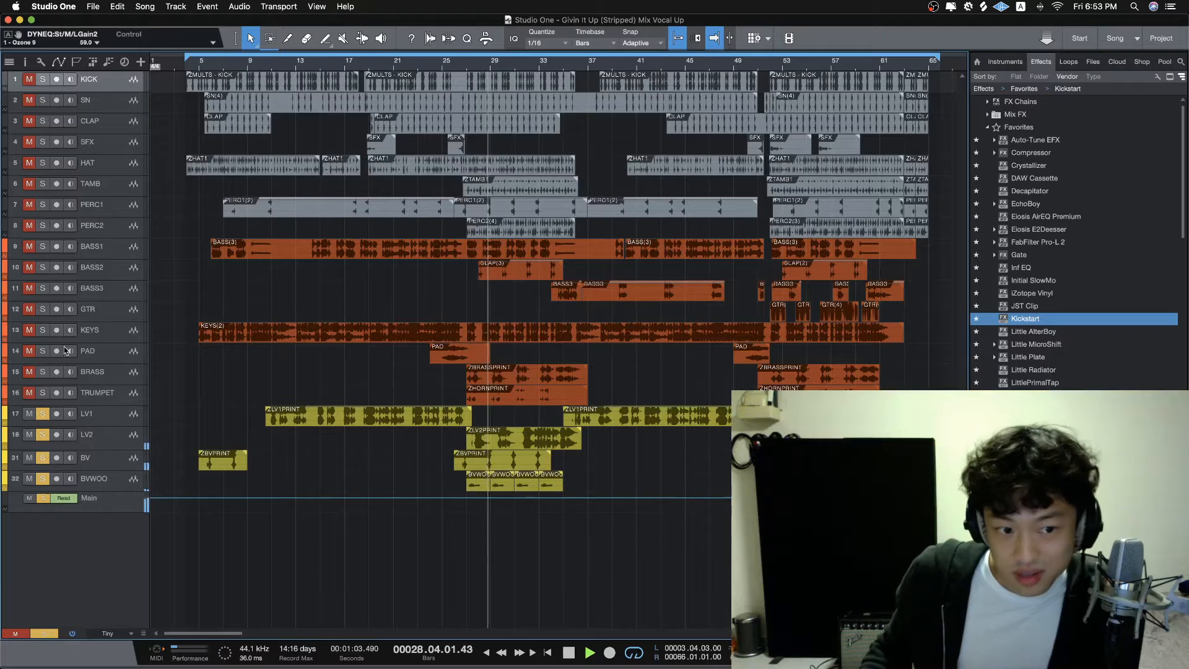
pyautogui.click(43, 414)
pyautogui.click(43, 434)
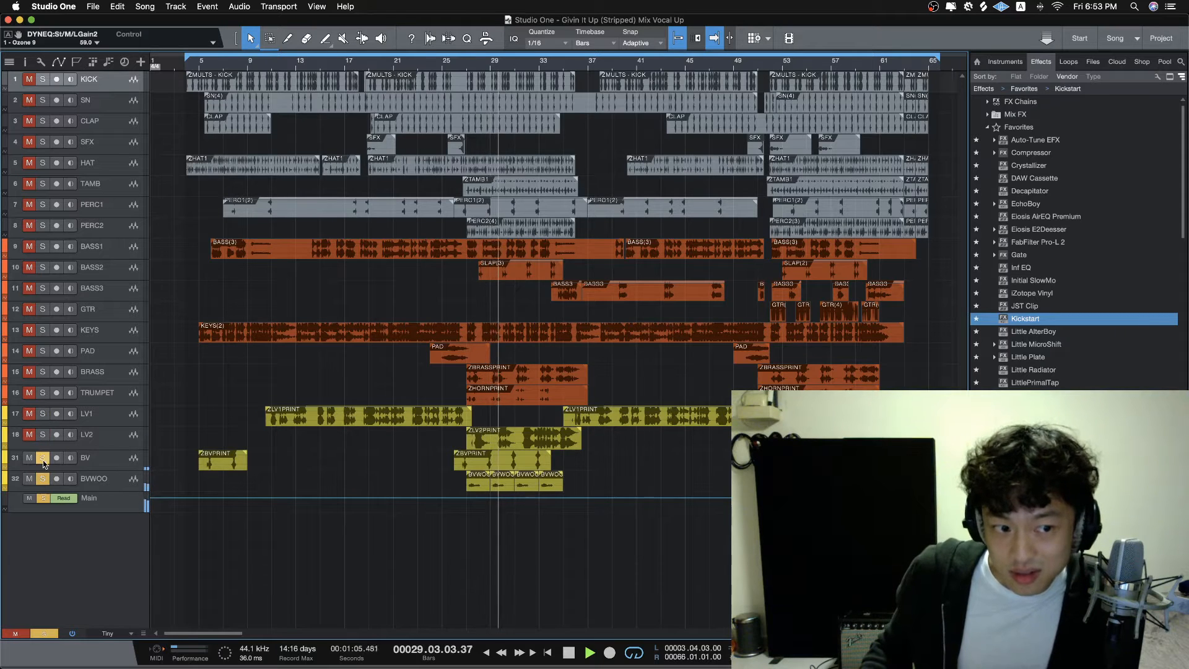
pyautogui.click(43, 479)
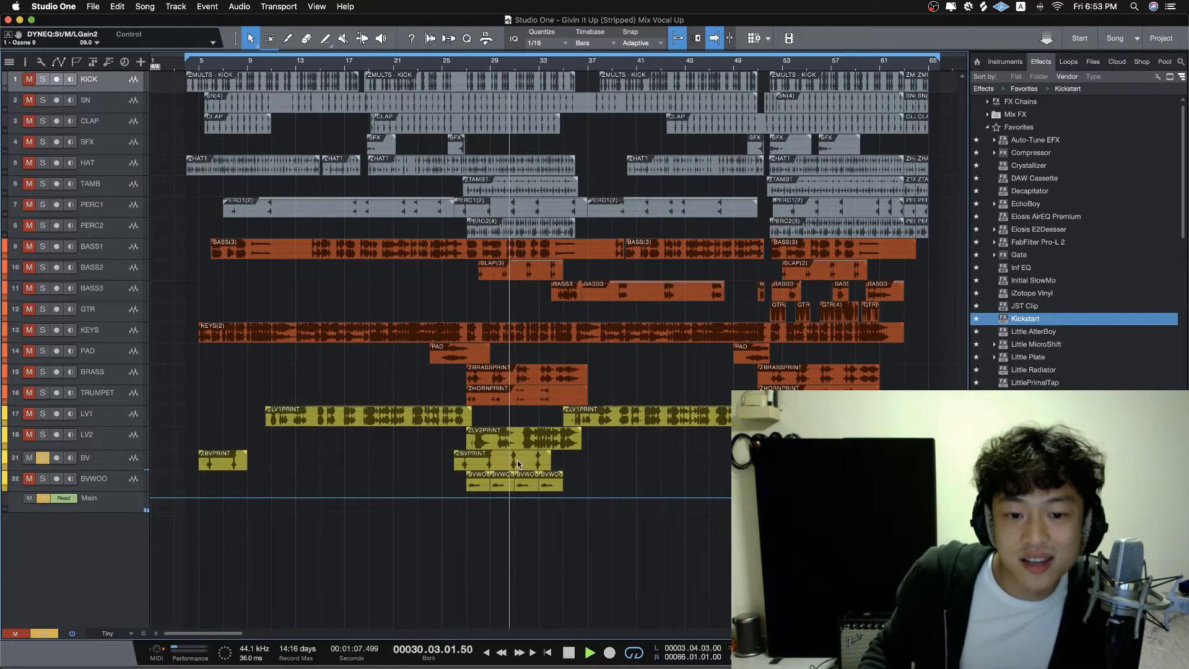
pyautogui.press('space')
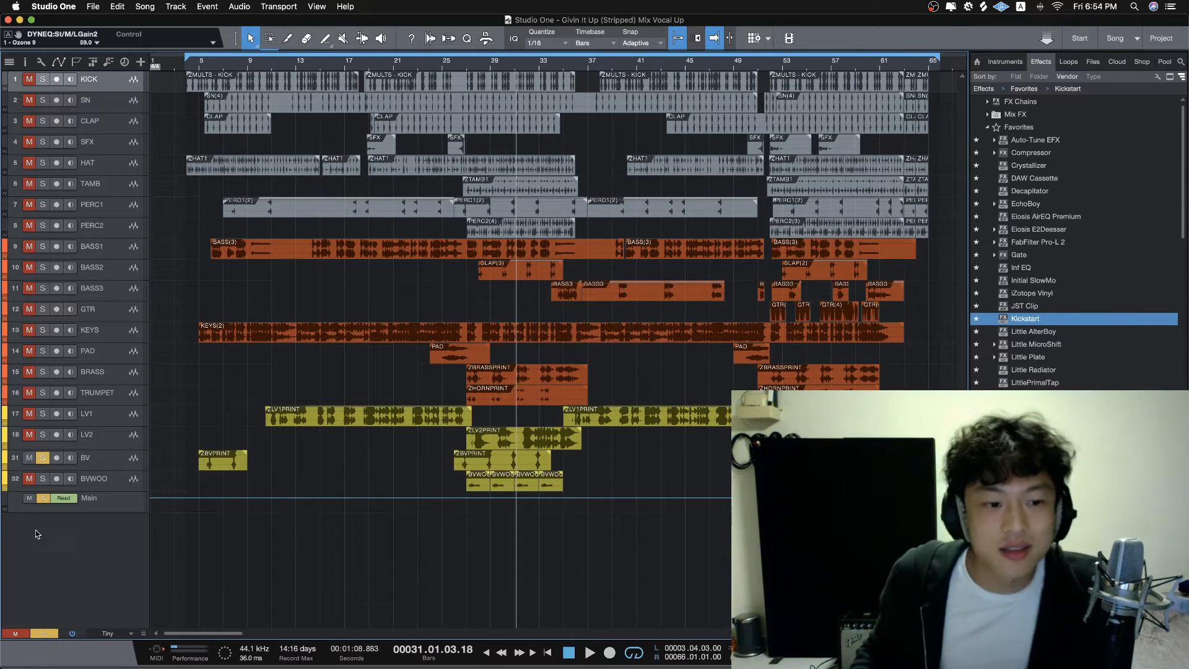
# Step: Audition BVWOO and LV2 each on their own, stop playback and clear the remaining solo
pyautogui.click(43, 480)
pyautogui.press('space')
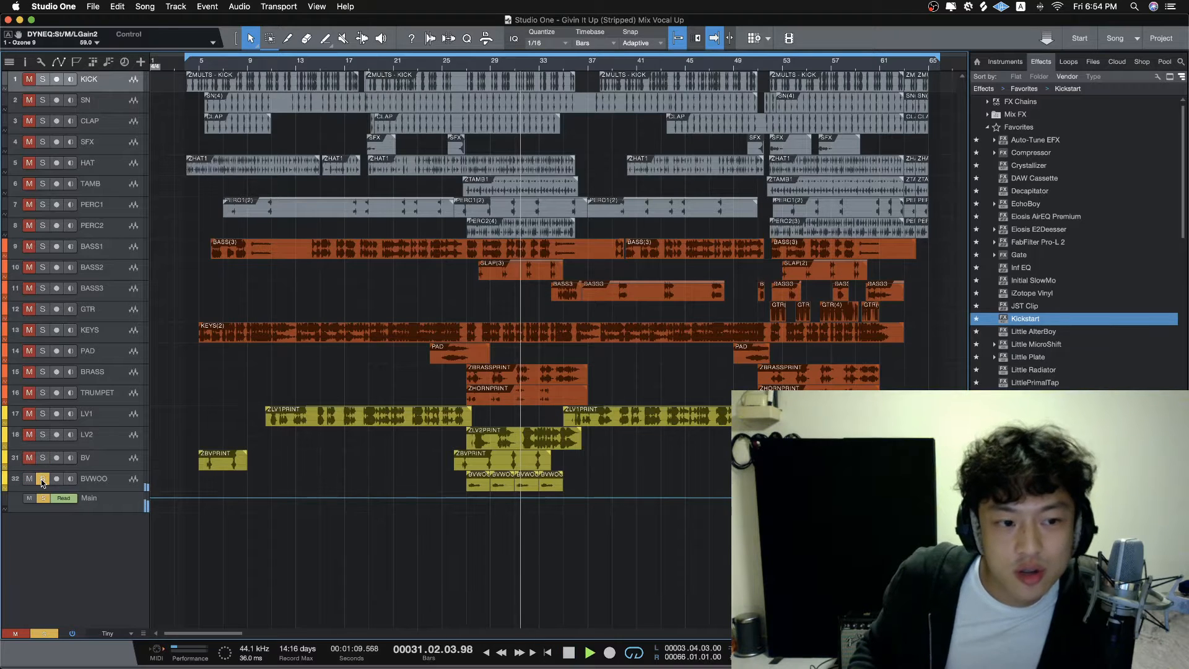
pyautogui.click(42, 434)
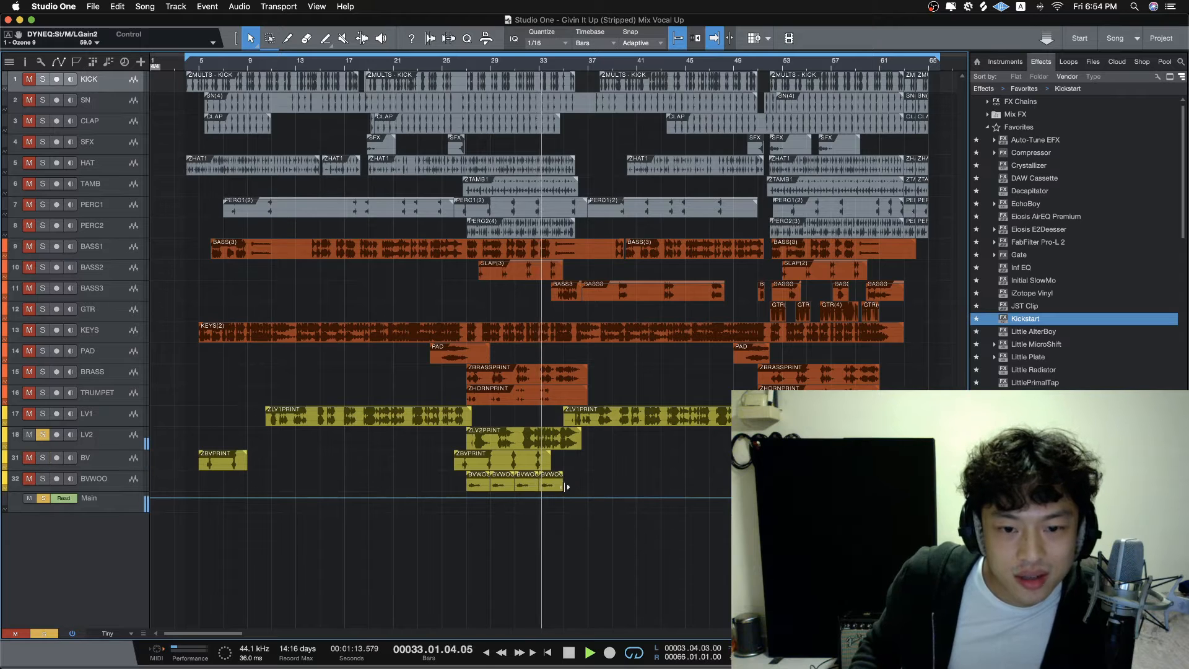
pyautogui.press('space')
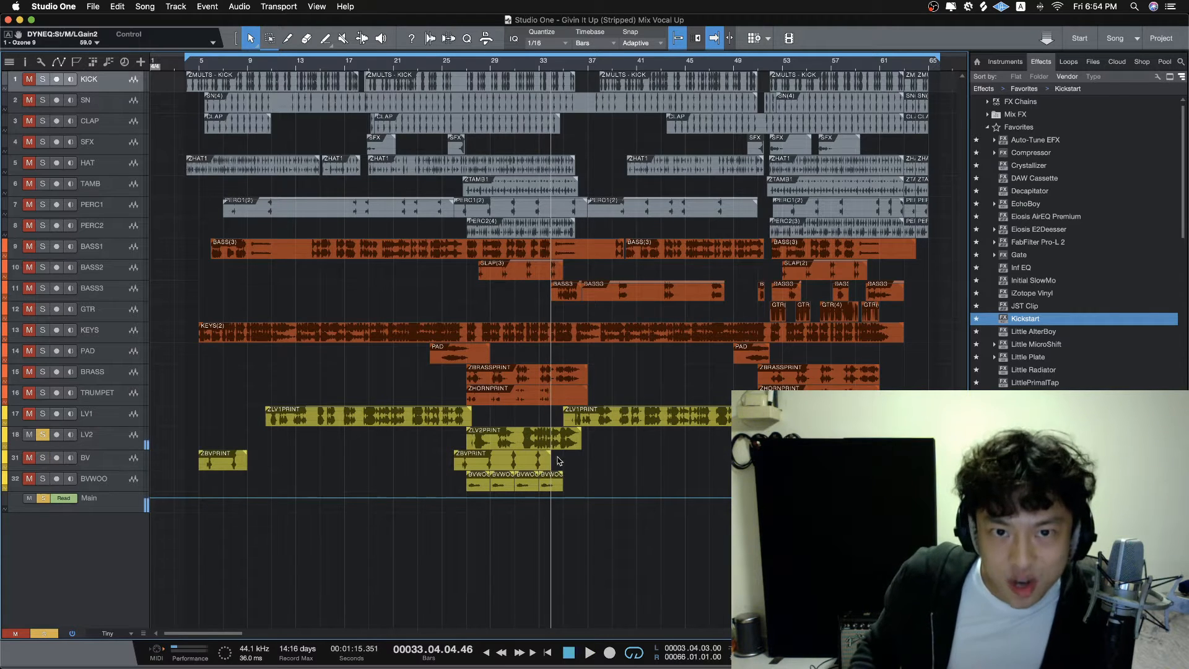
pyautogui.click(41, 435)
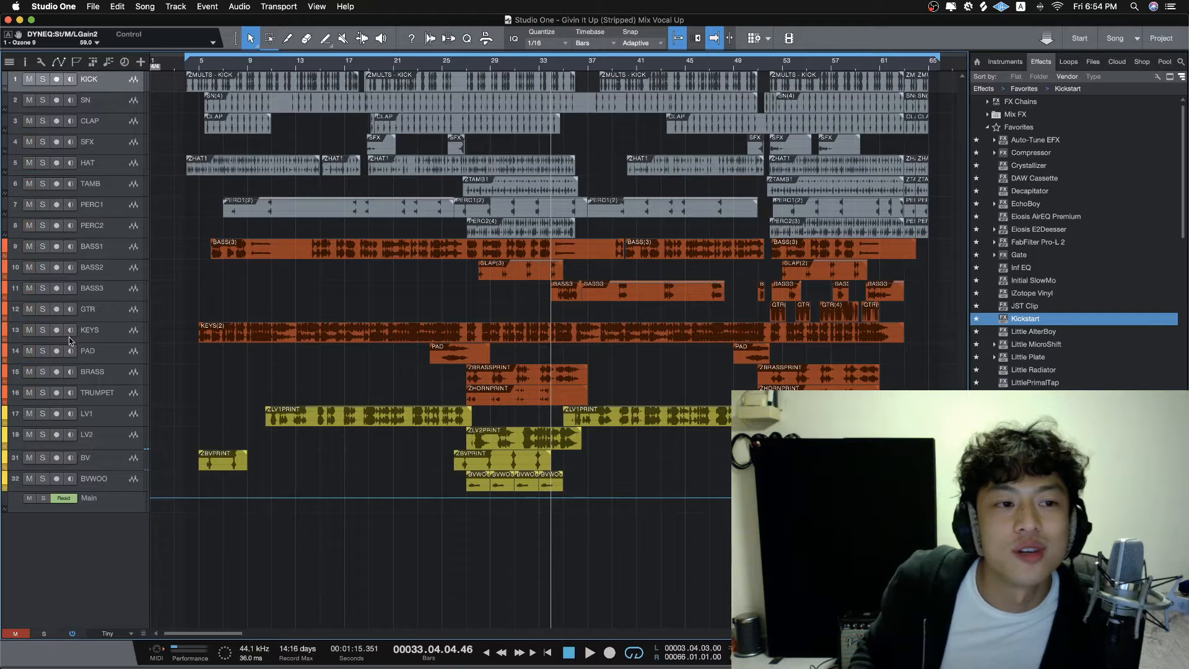
# Step: Play from bar 5 with KICK soloed and add SN, CLAP and HAT to the solo one by one
pyautogui.click(39, 82)
pyautogui.click(199, 62)
pyautogui.press('space')
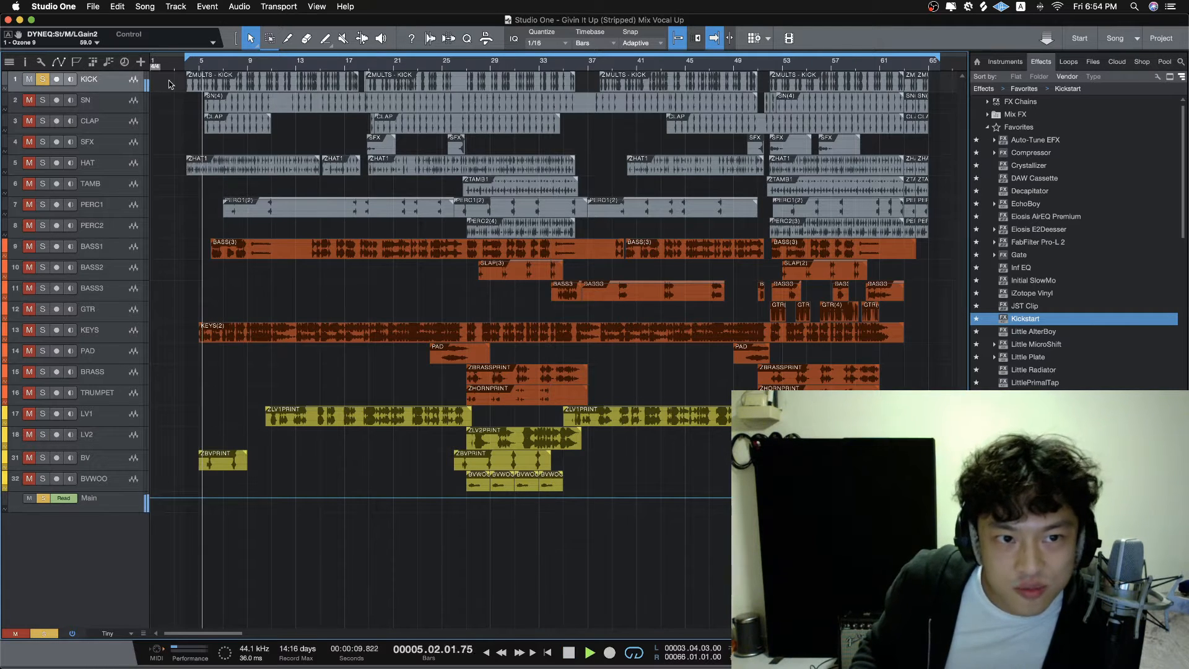
pyautogui.click(42, 101)
pyautogui.click(44, 122)
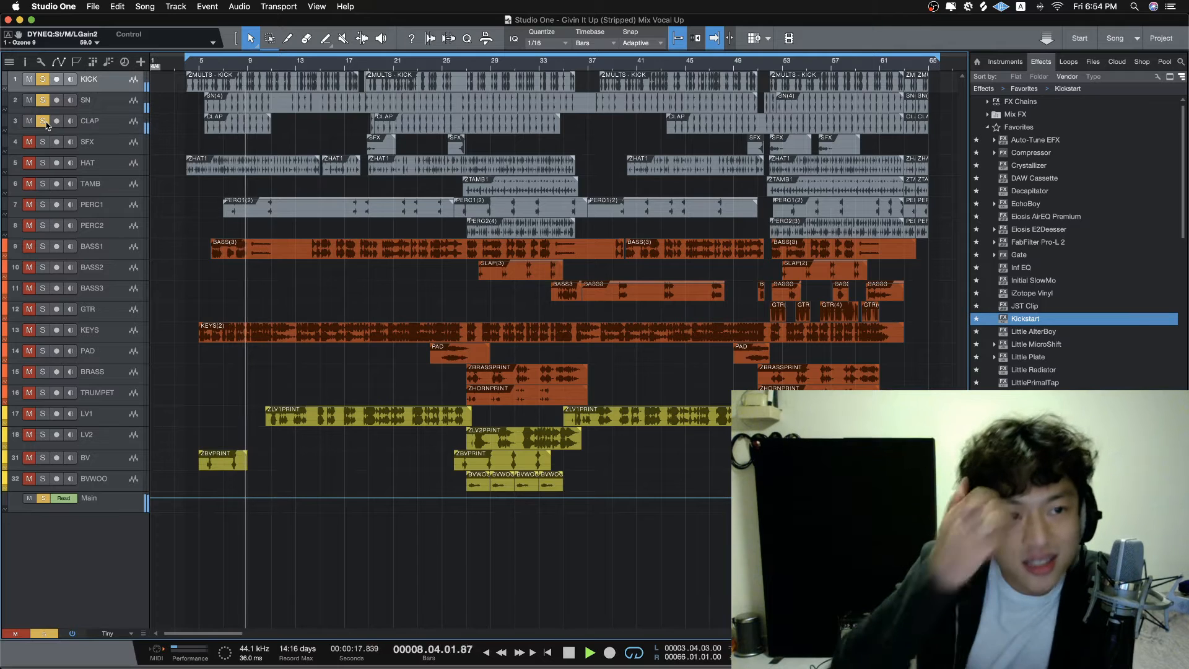
pyautogui.click(42, 163)
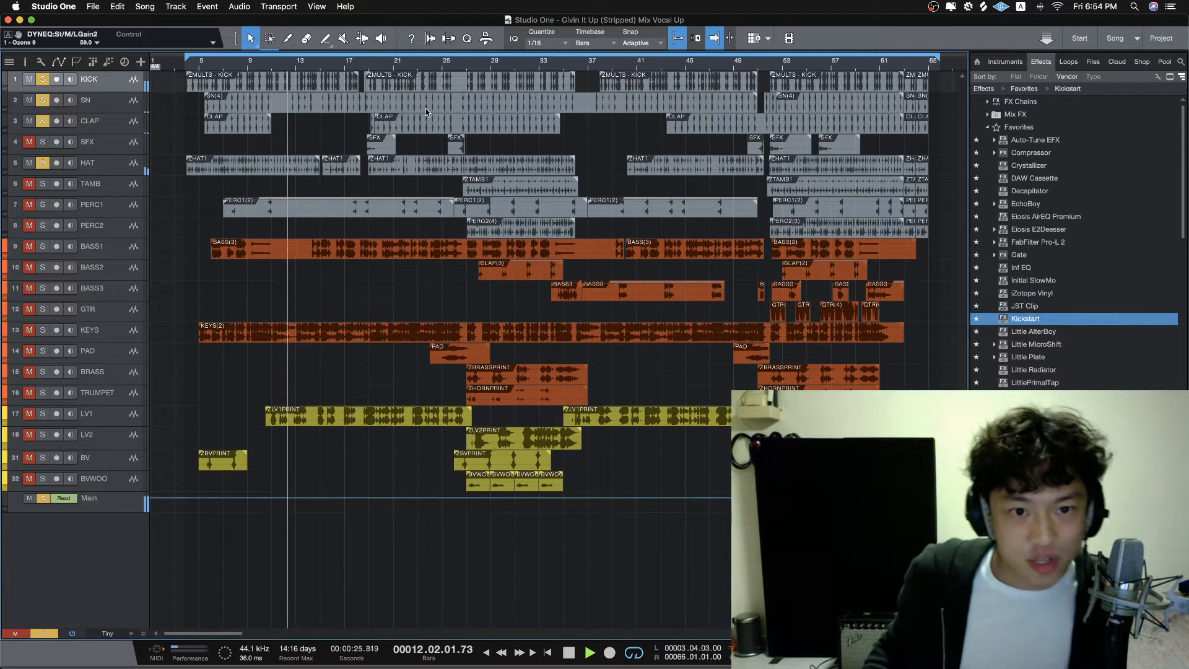
# Step: Move the playhead to bar 26 and play with only PERC2 soloed, unsoloing the other drum tracks
pyautogui.press('space')
pyautogui.click(454, 67)
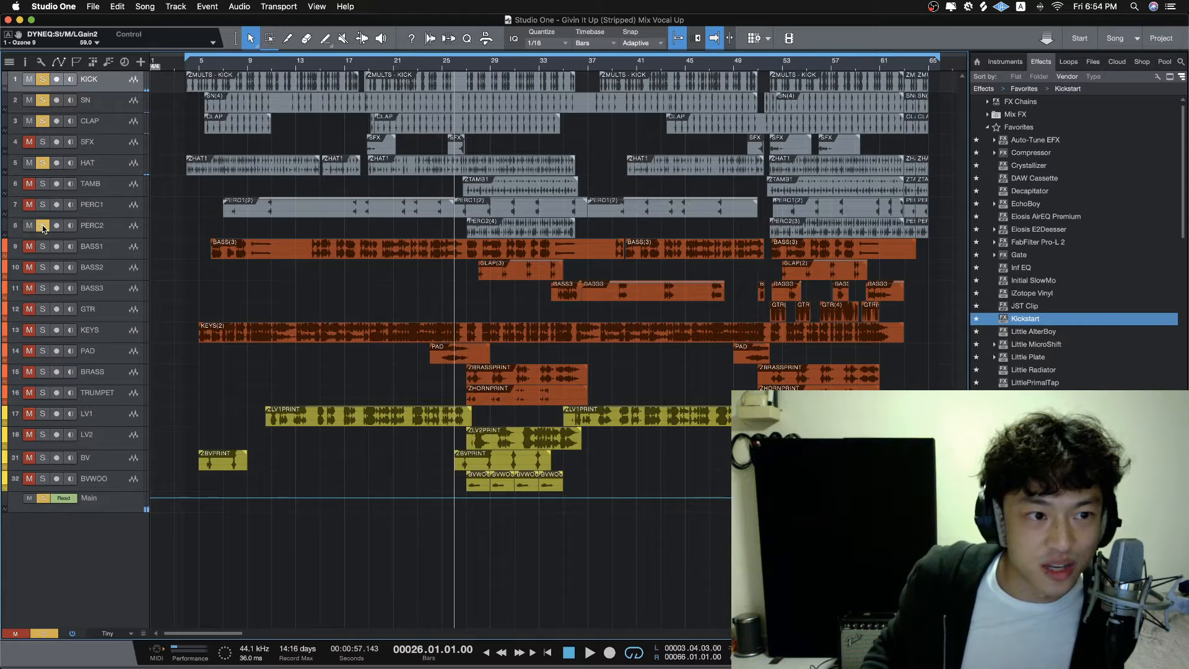
pyautogui.click(44, 121)
pyautogui.click(41, 109)
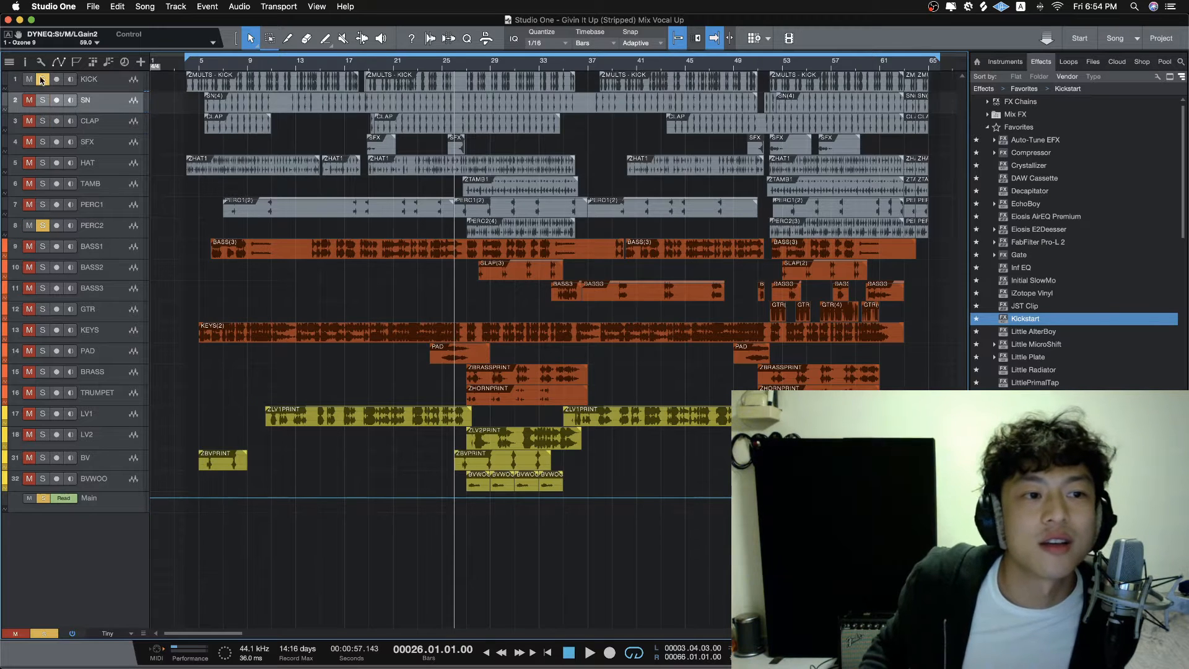
pyautogui.click(41, 80)
pyautogui.press('space')
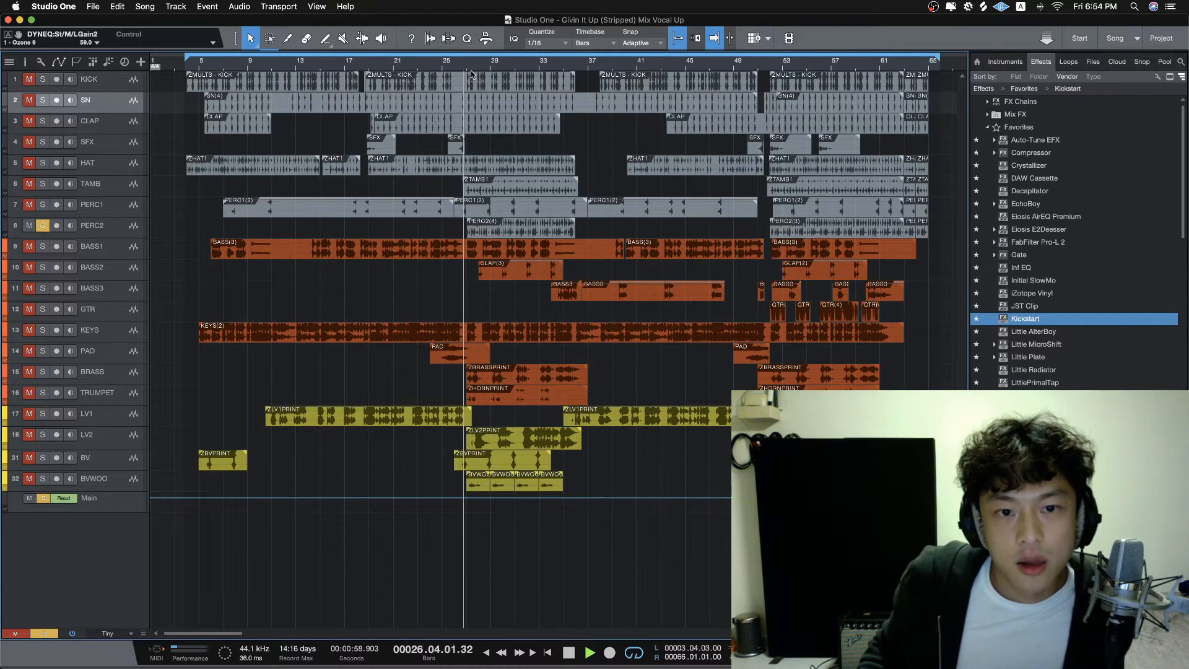
# Step: Hide the effects browser and add PERC1 to the solo alongside PERC2
pyautogui.press('F5')
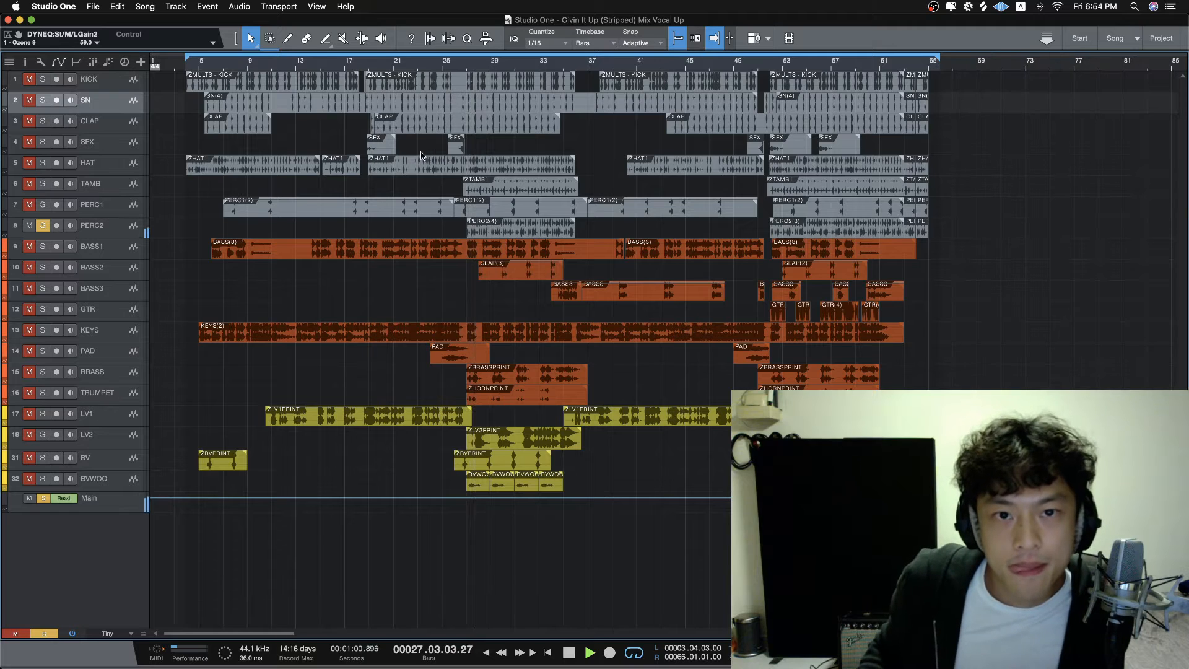
pyautogui.hscroll(10, 421, 155)
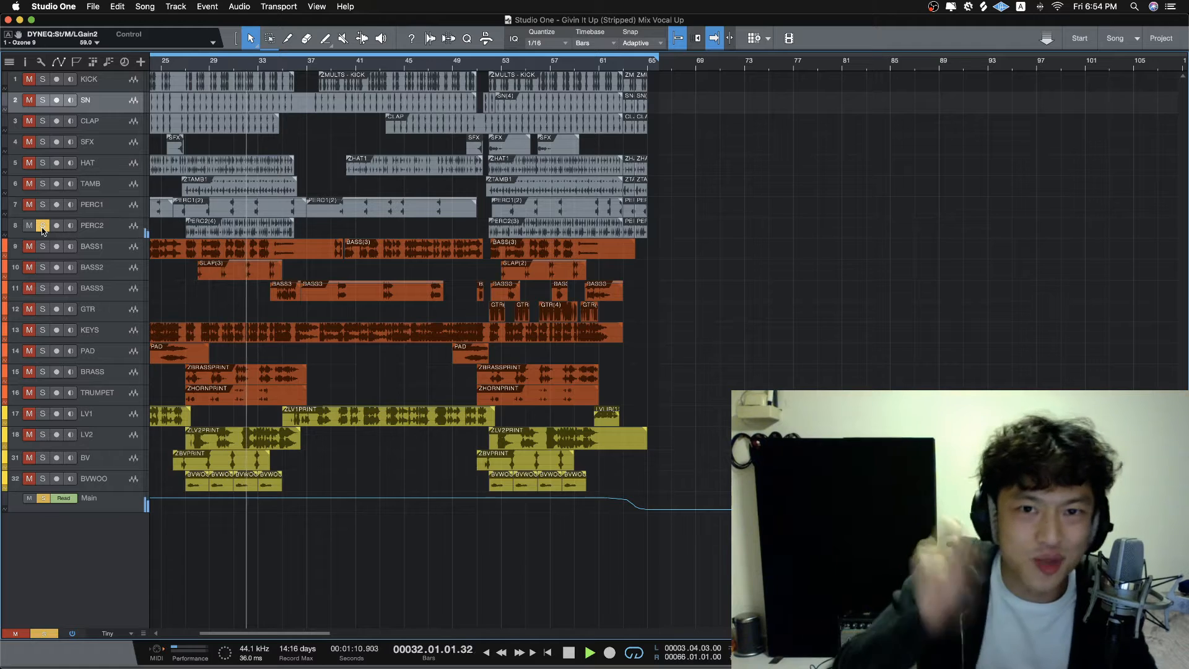
pyautogui.click(43, 210)
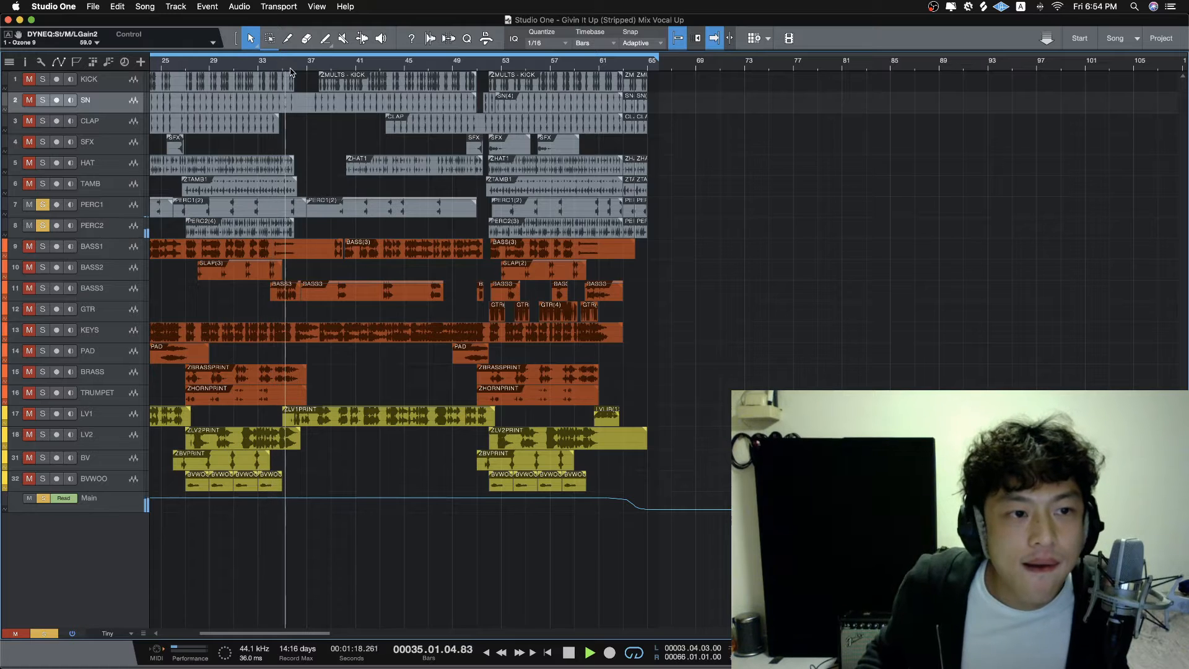
# Step: Restart playback from bar 27 and add TAMB and BASS1 to the soloed tracks
pyautogui.press('space')
pyautogui.click(186, 73)
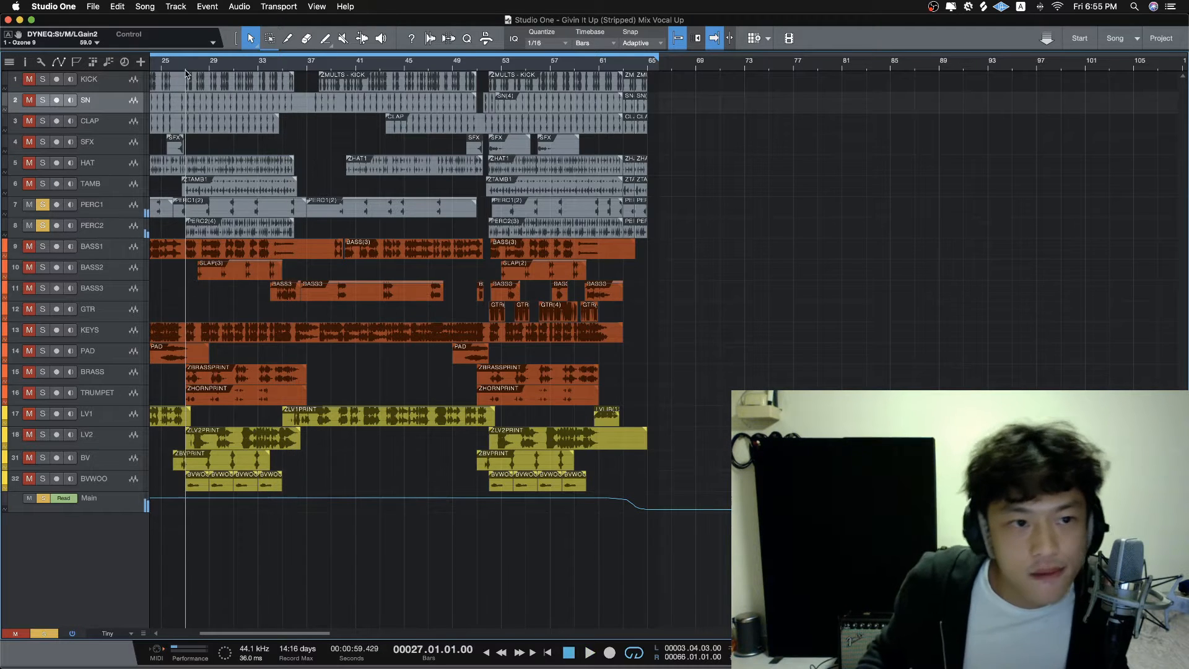
pyautogui.press('space')
pyautogui.click(42, 184)
pyautogui.click(42, 246)
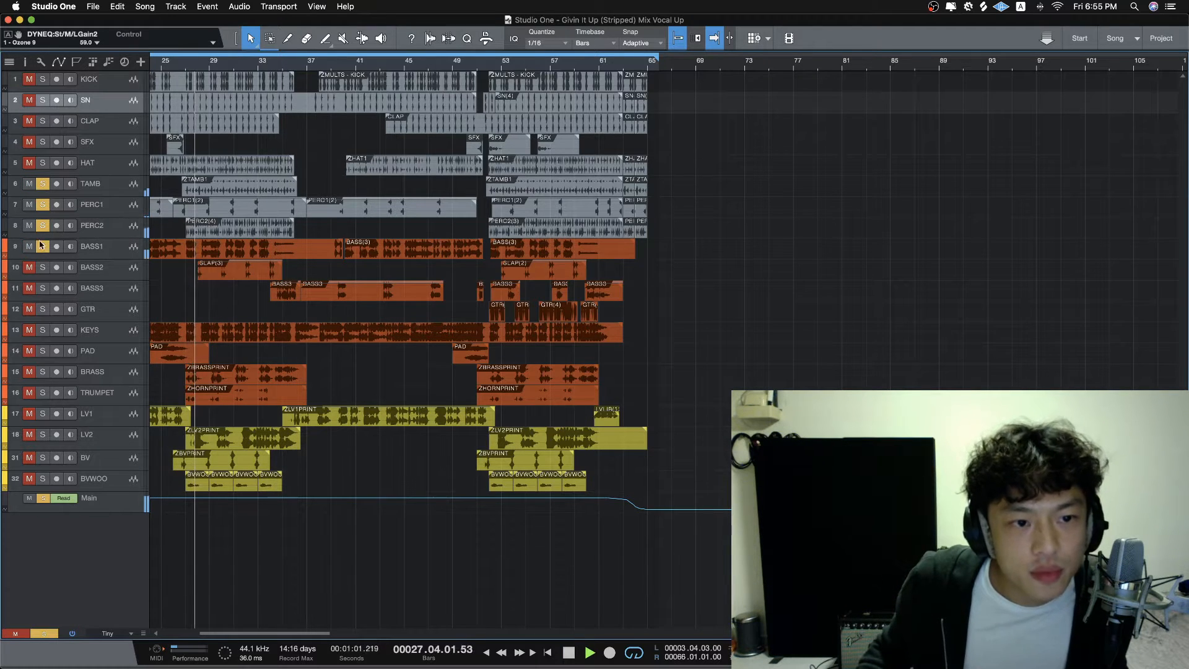
# Step: Check BASS1's channel in the mixer and unsolo PERC2, PERC1 and TAMB to hear BASS1 alone
pyautogui.click(99, 246)
pyautogui.press('F3')
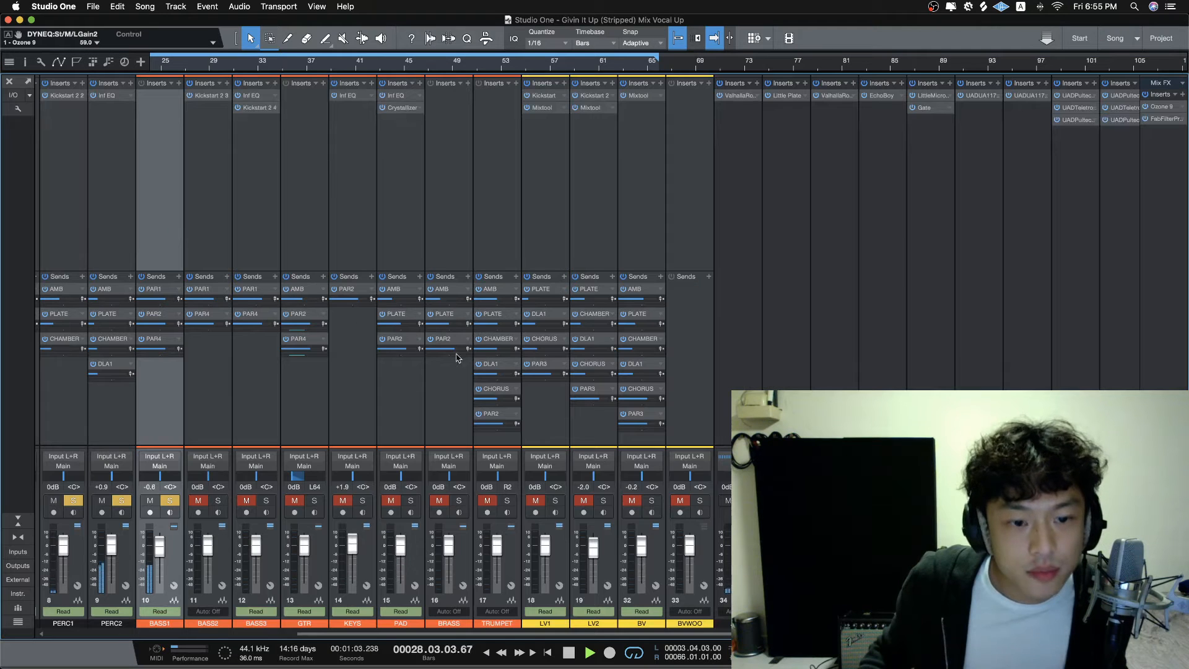
pyautogui.press('F3')
pyautogui.click(42, 226)
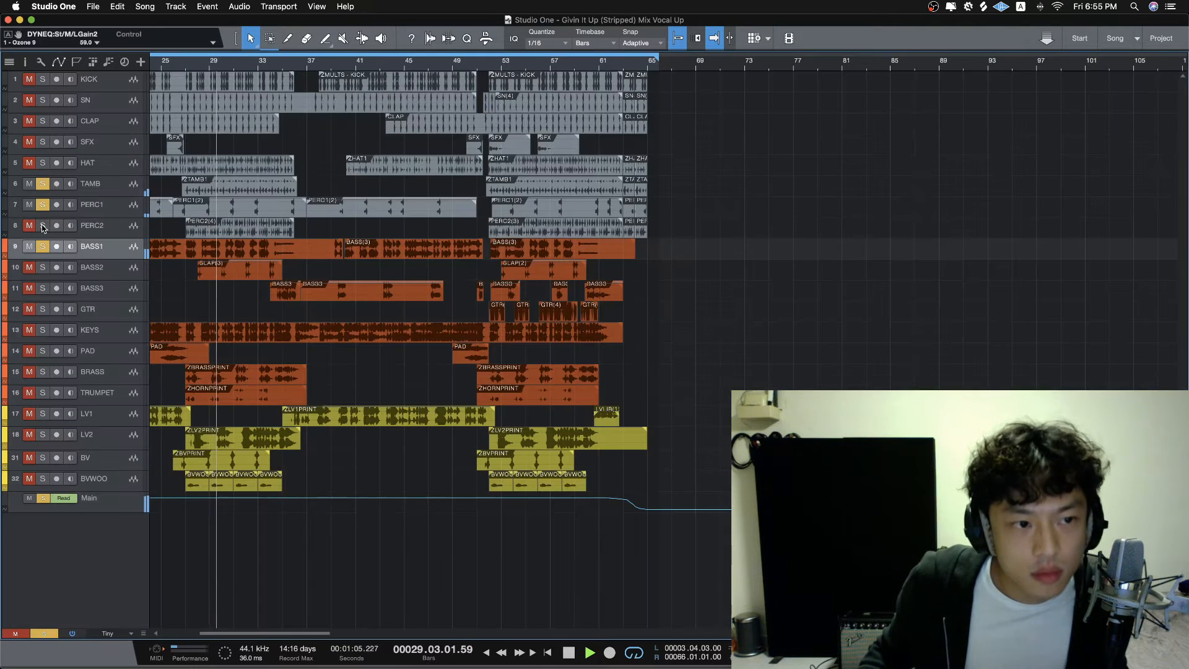
pyautogui.click(42, 204)
pyautogui.click(42, 184)
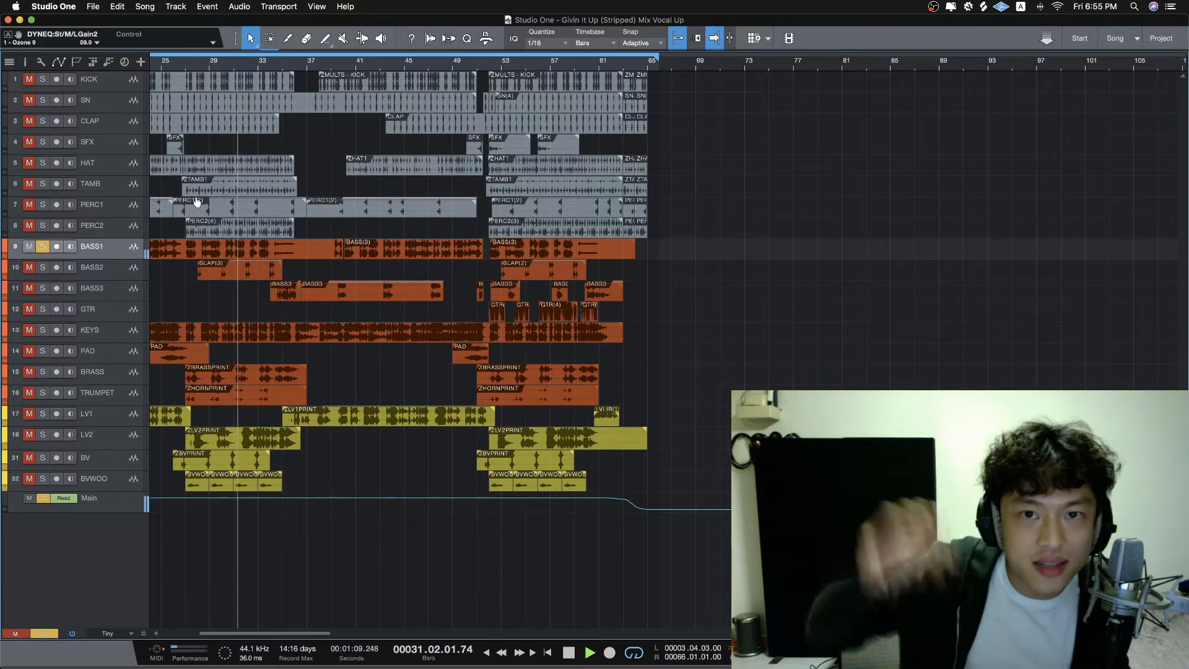
# Step: Audition BASS2 with BASS1, isolate BASS3, and check the BASS3 channel in the mixer
pyautogui.click(43, 268)
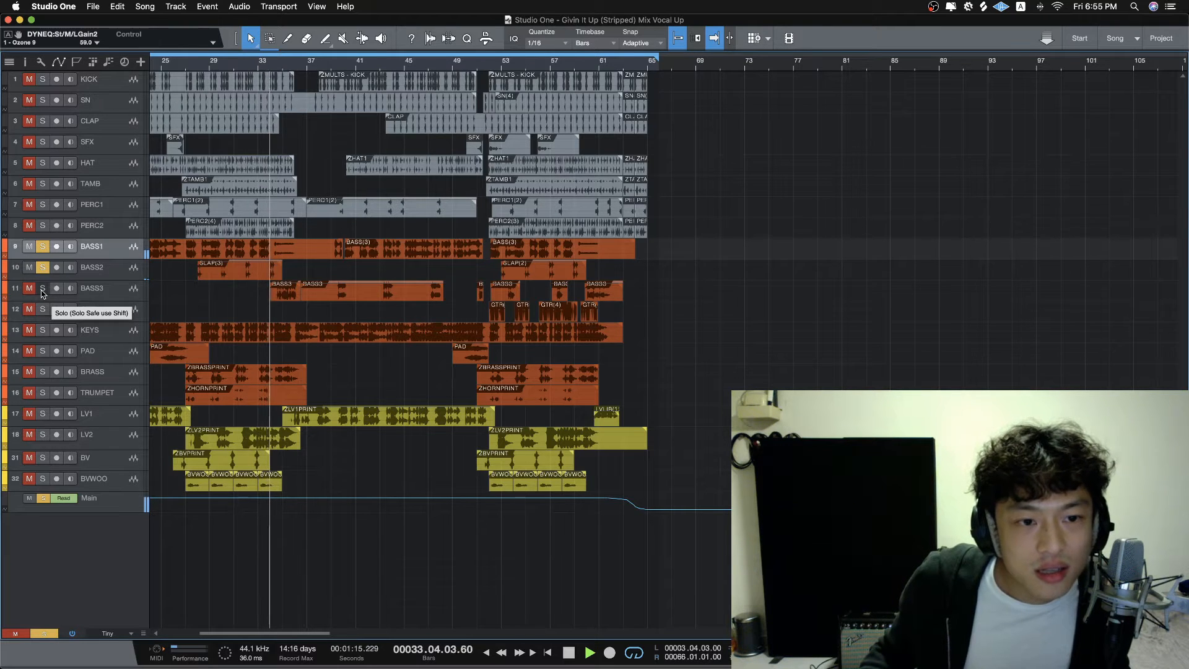
pyautogui.click(42, 288)
pyautogui.click(42, 268)
pyautogui.click(42, 247)
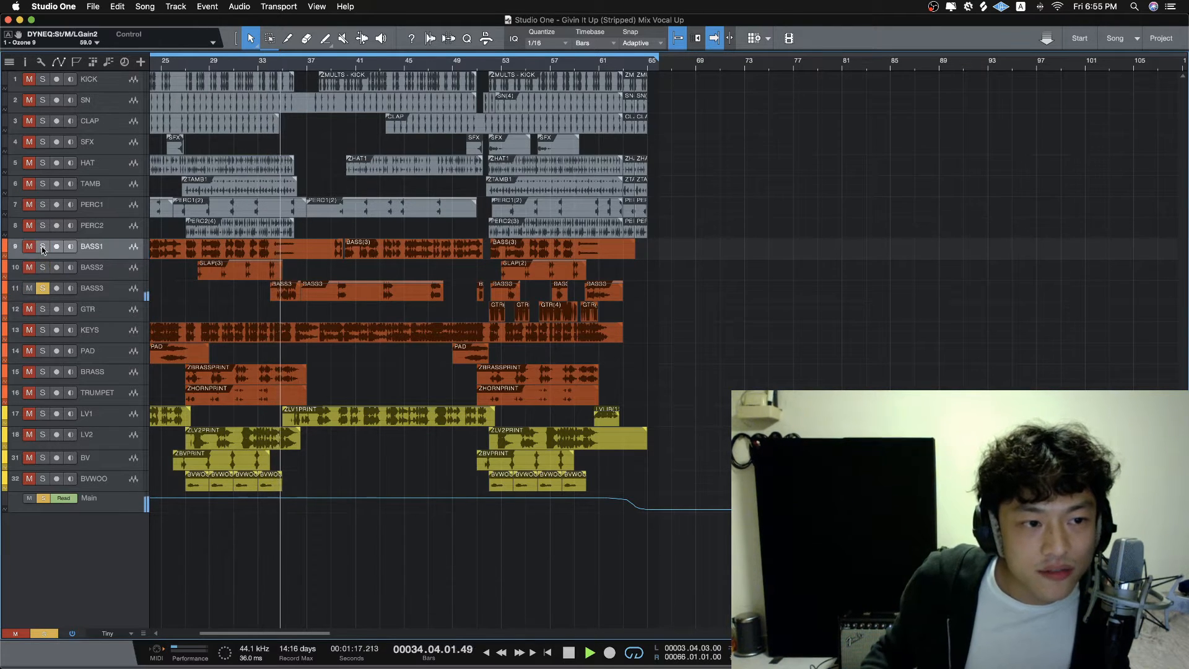
pyautogui.press('F3')
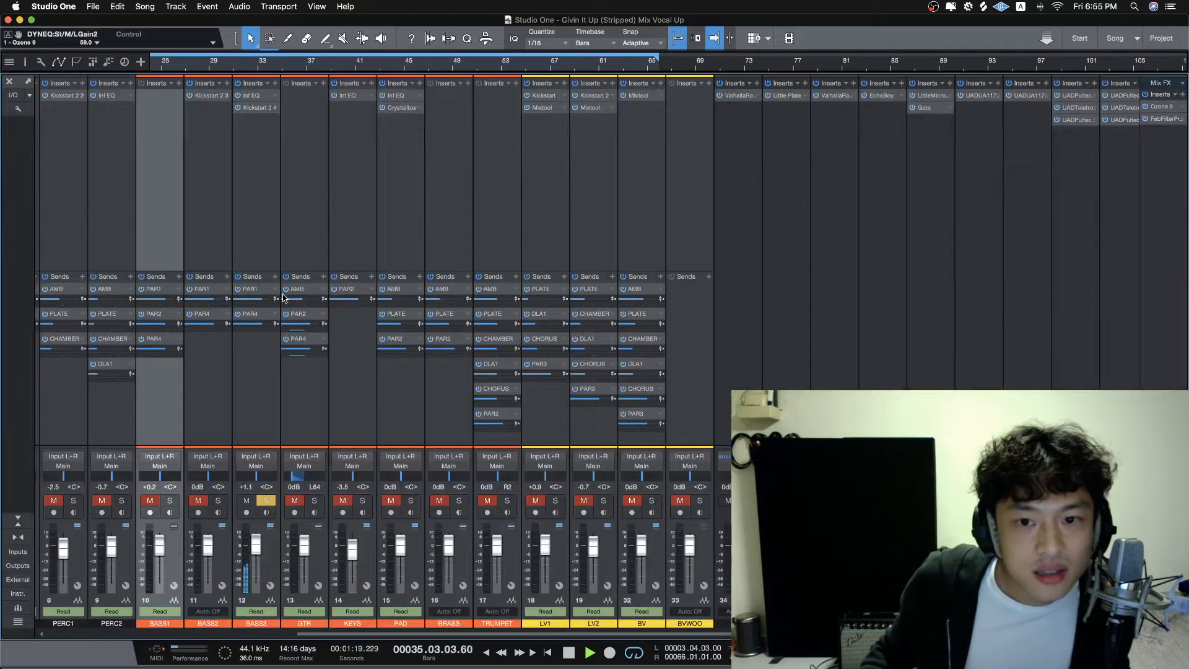
pyautogui.press('F3')
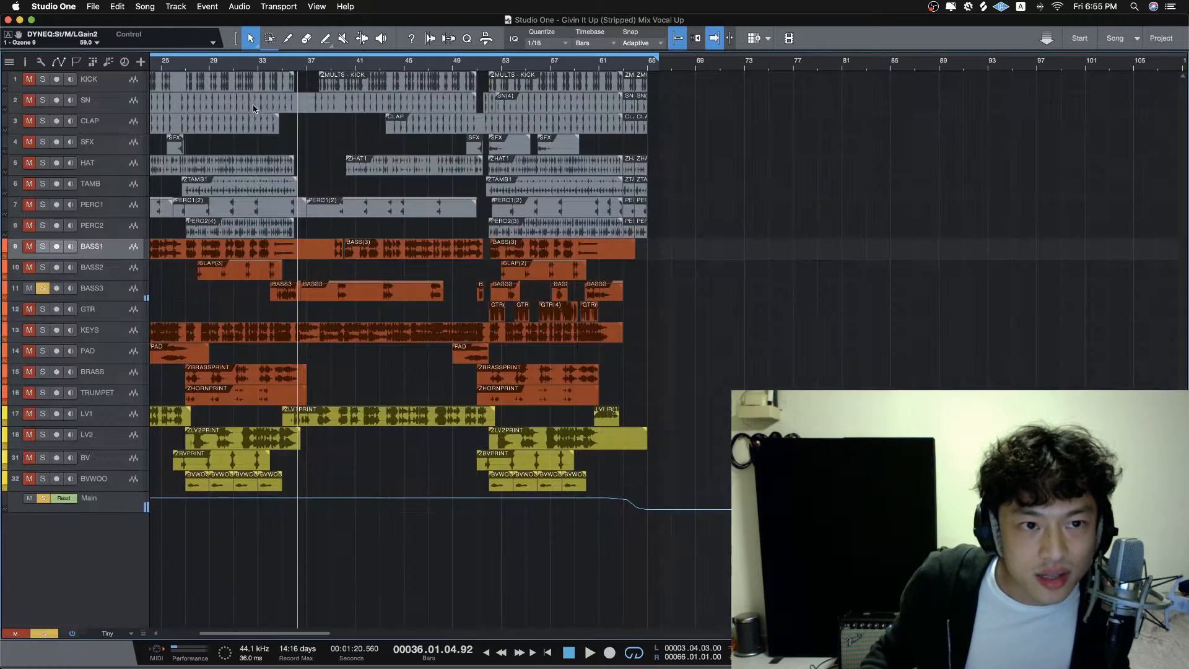
# Step: Unsolo BASS3, move the playback position to bar 5 and select the KICK track
pyautogui.click(43, 289)
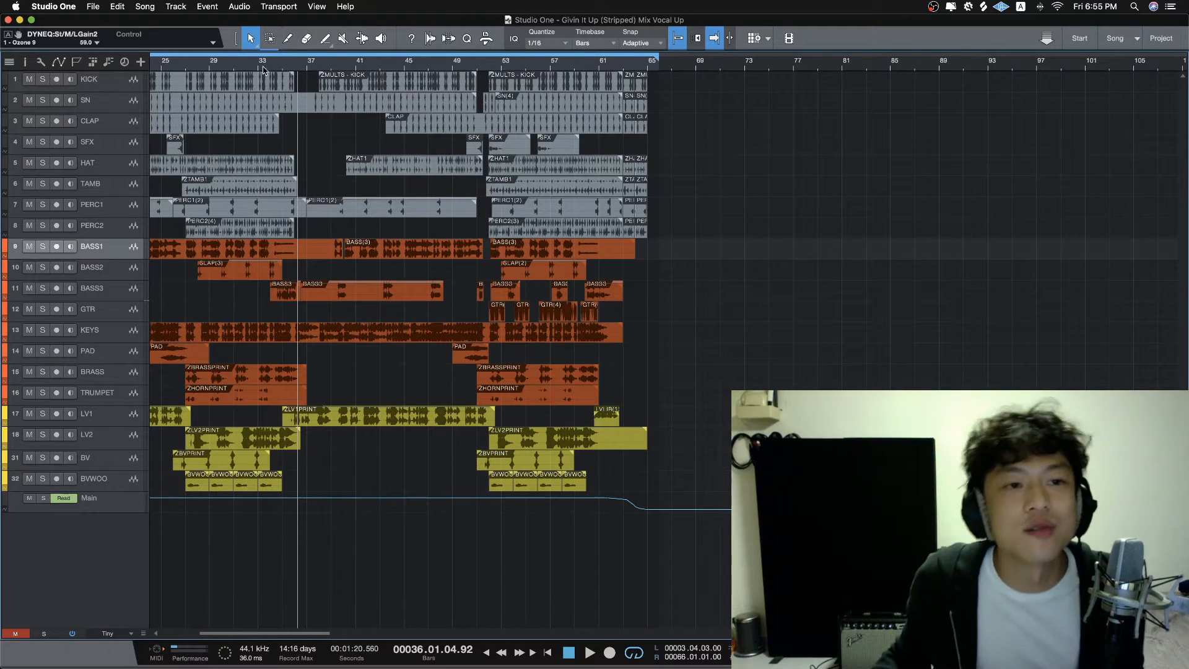
pyautogui.scroll(-6, 191, 65)
pyautogui.hscroll(-3, 191, 64)
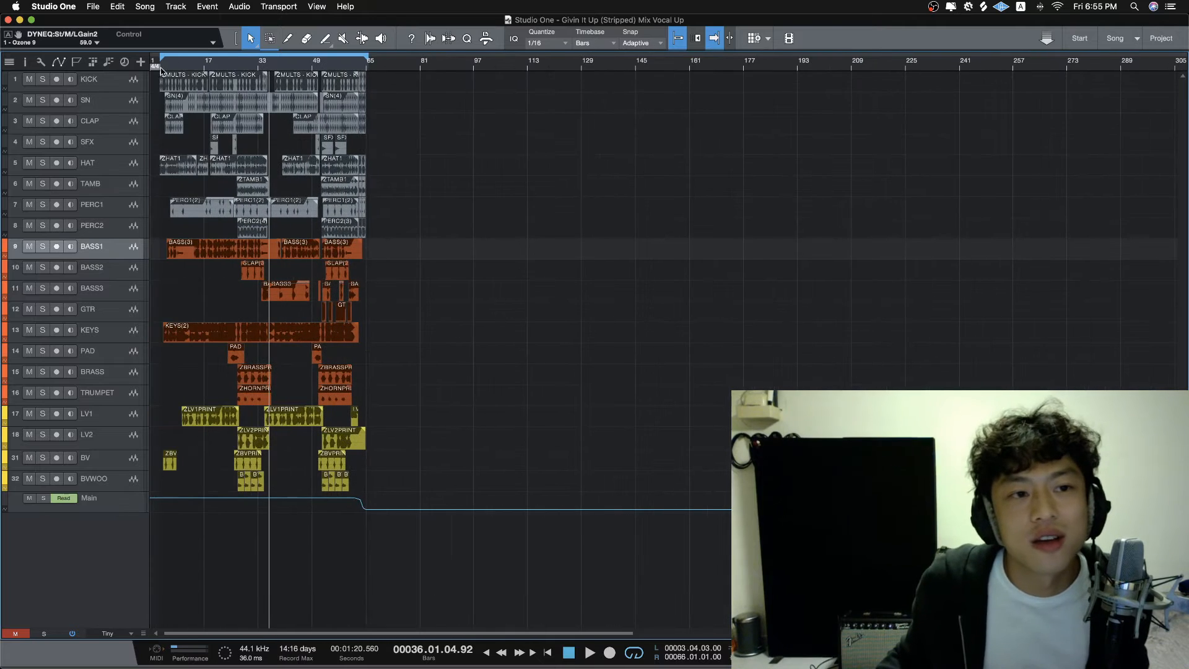
pyautogui.click(162, 65)
pyautogui.click(125, 84)
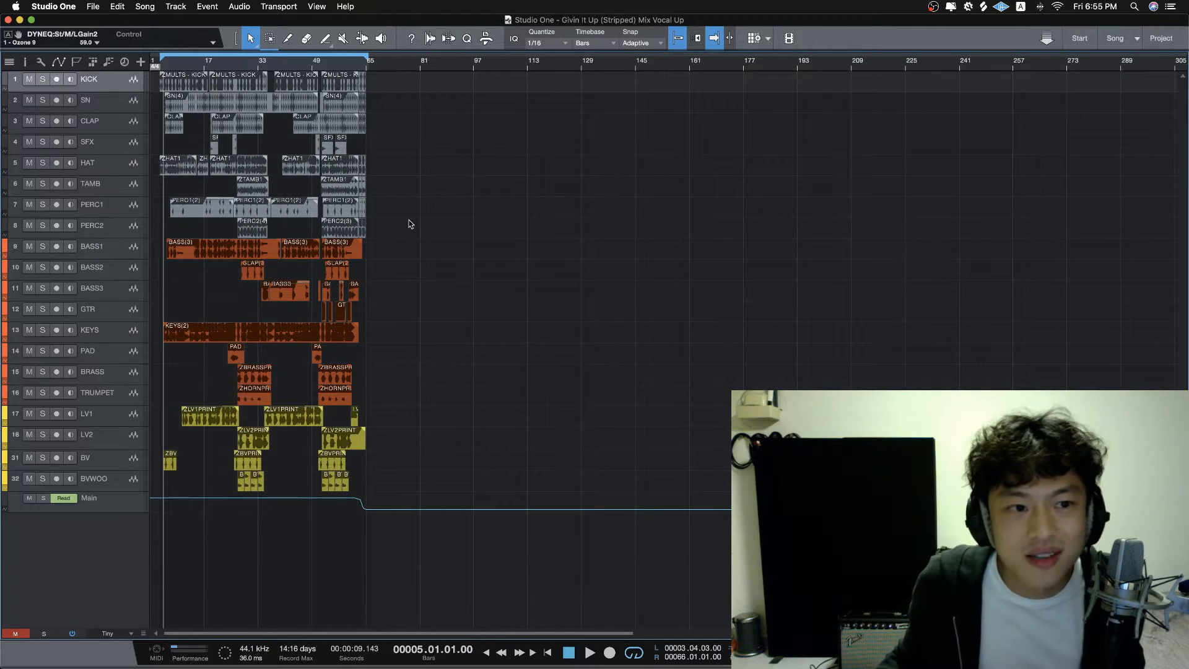
# Step: Examine the channel sends in the mixer and the effect and parallel buses they feed, from AMB to PAR4
pyautogui.press('F3')
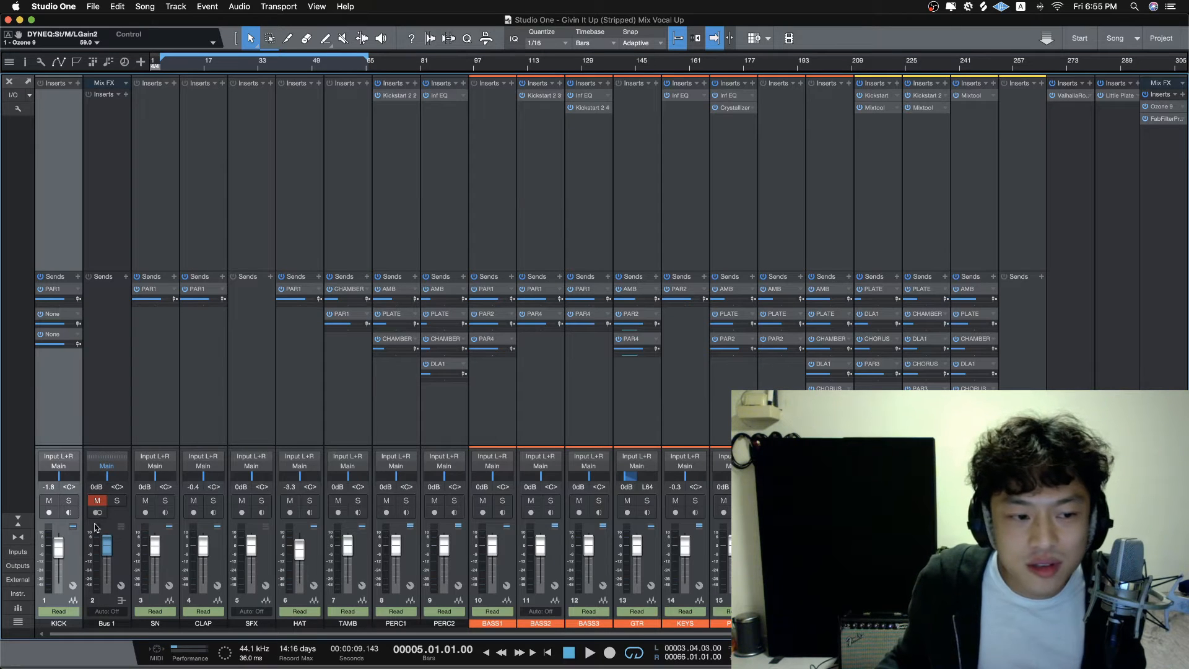
pyautogui.hscroll(5, 134, 475)
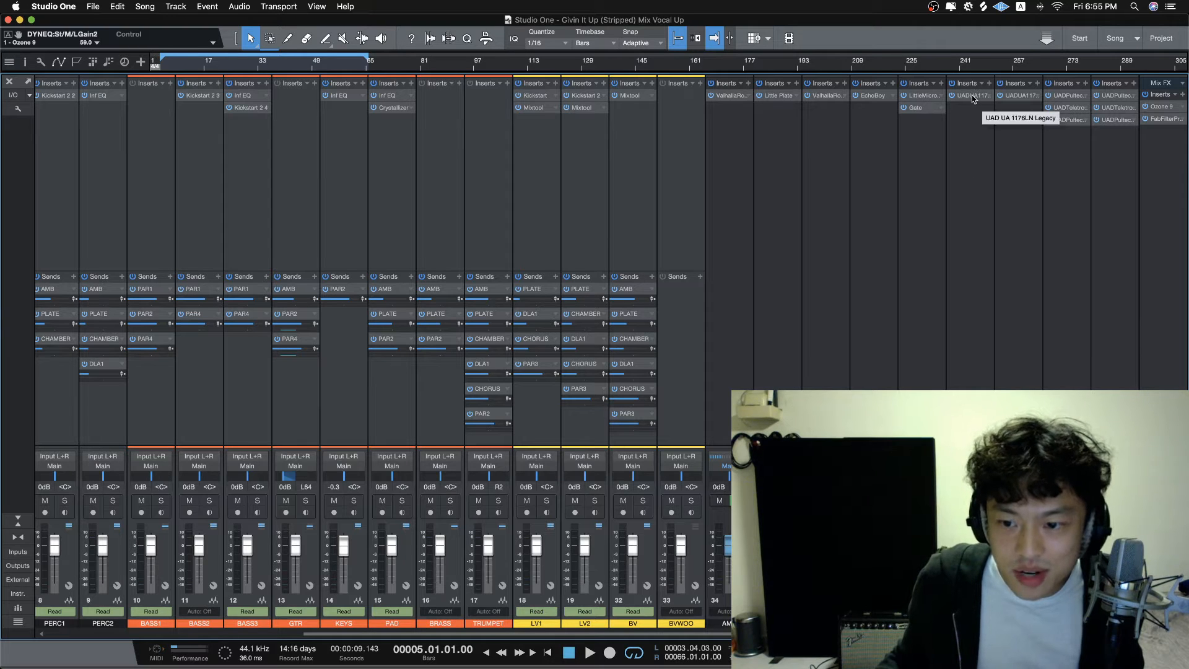
pyautogui.hscroll(-5, 924, 292)
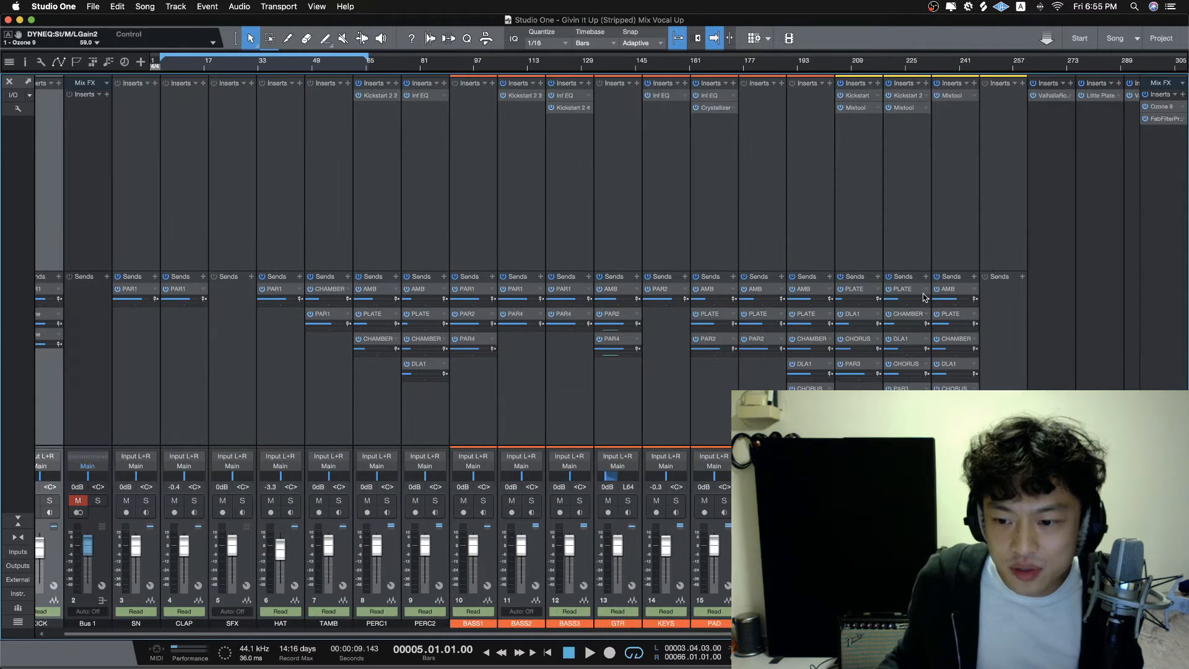
pyautogui.hscroll(5, 897, 184)
pyautogui.moveTo(952, 29); pyautogui.dragTo(332, 21)
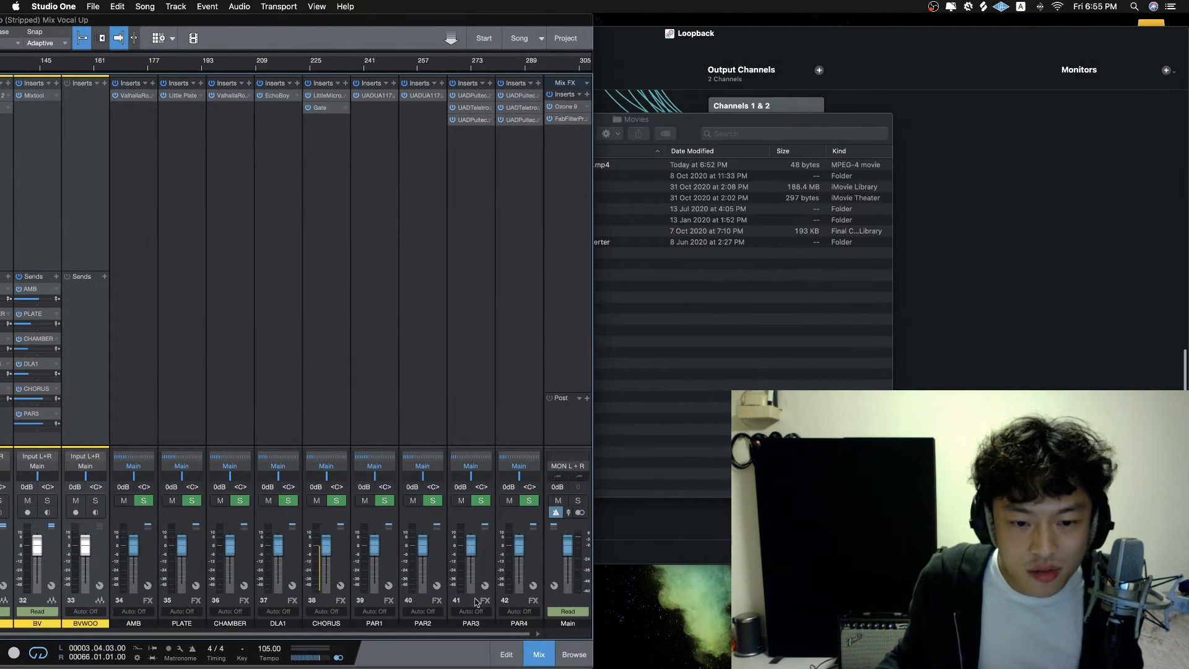
pyautogui.hscroll(-7, 388, 551)
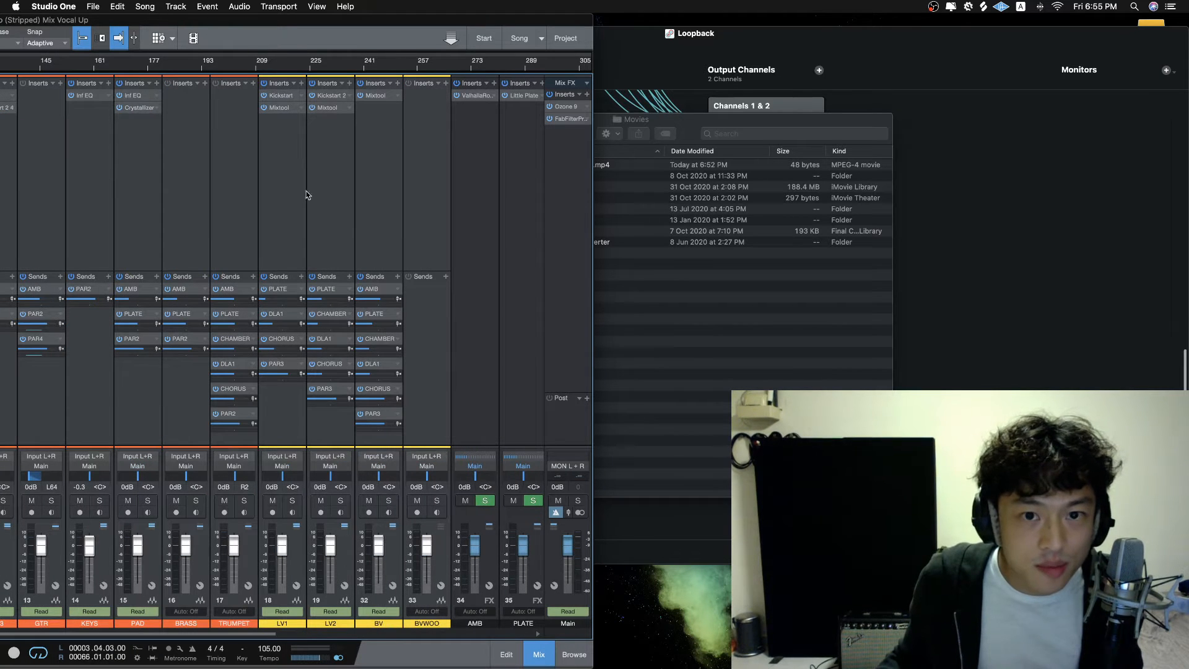
pyautogui.hscroll(7, 316, 201)
# Step: Open PAR1's UAD UA 1176LN Legacy compressor and place its window clear of the channel sends
pyautogui.doubleClick(374, 97)
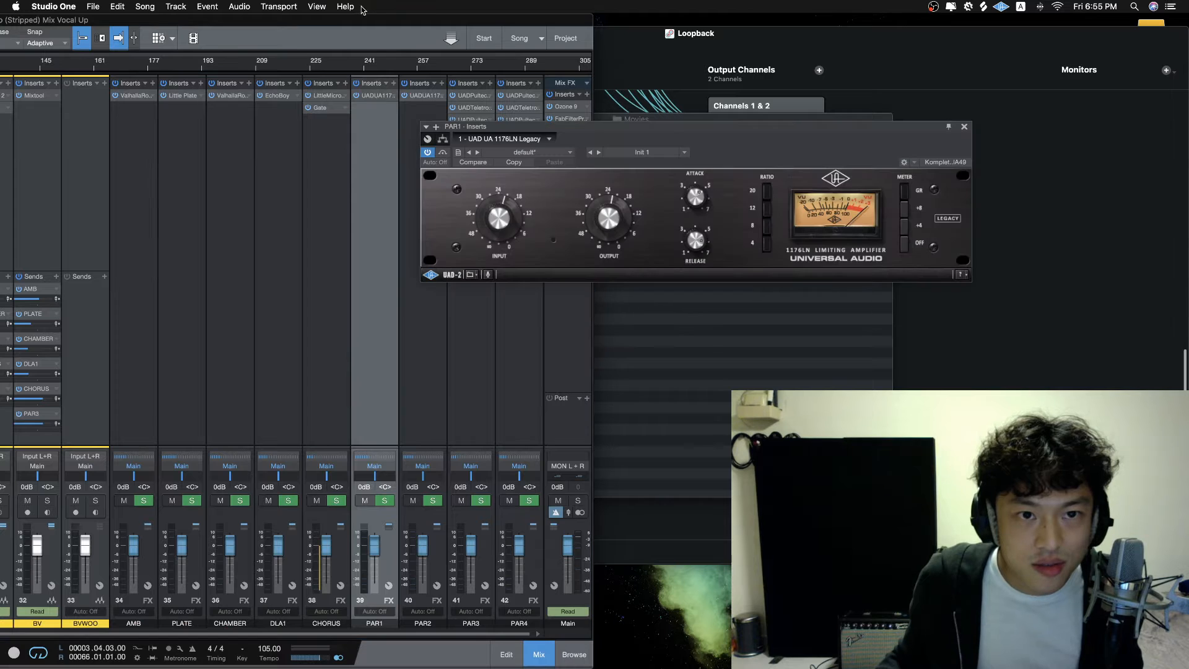
pyautogui.doubleClick(358, 22)
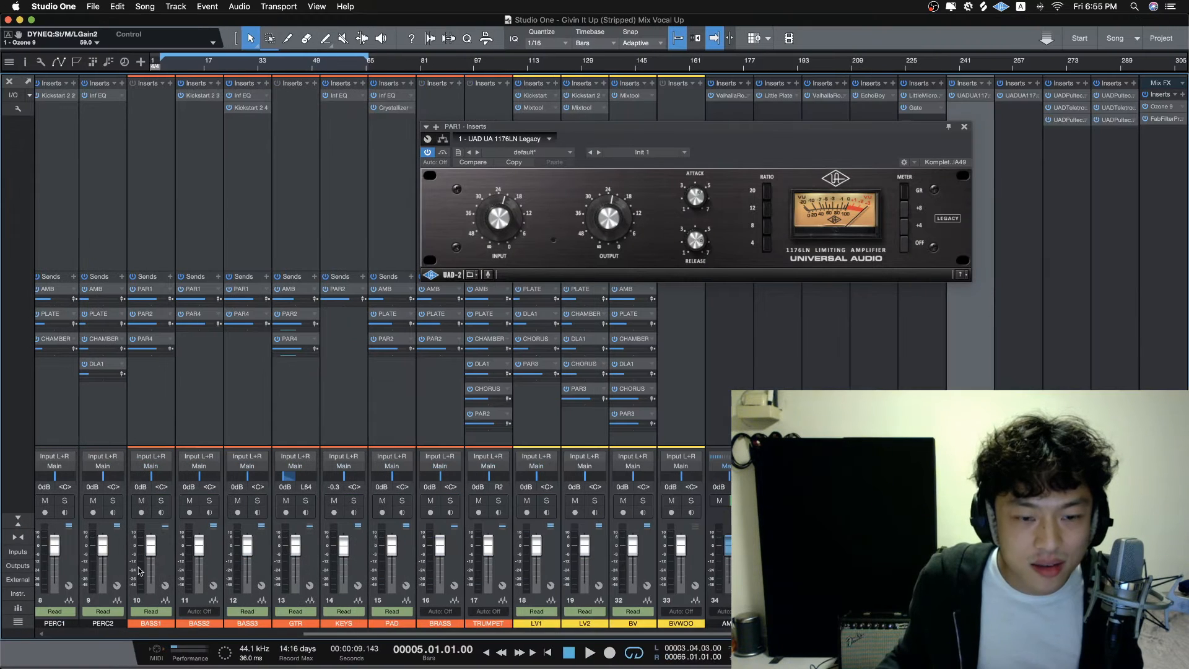
pyautogui.moveTo(508, 127); pyautogui.dragTo(379, 43)
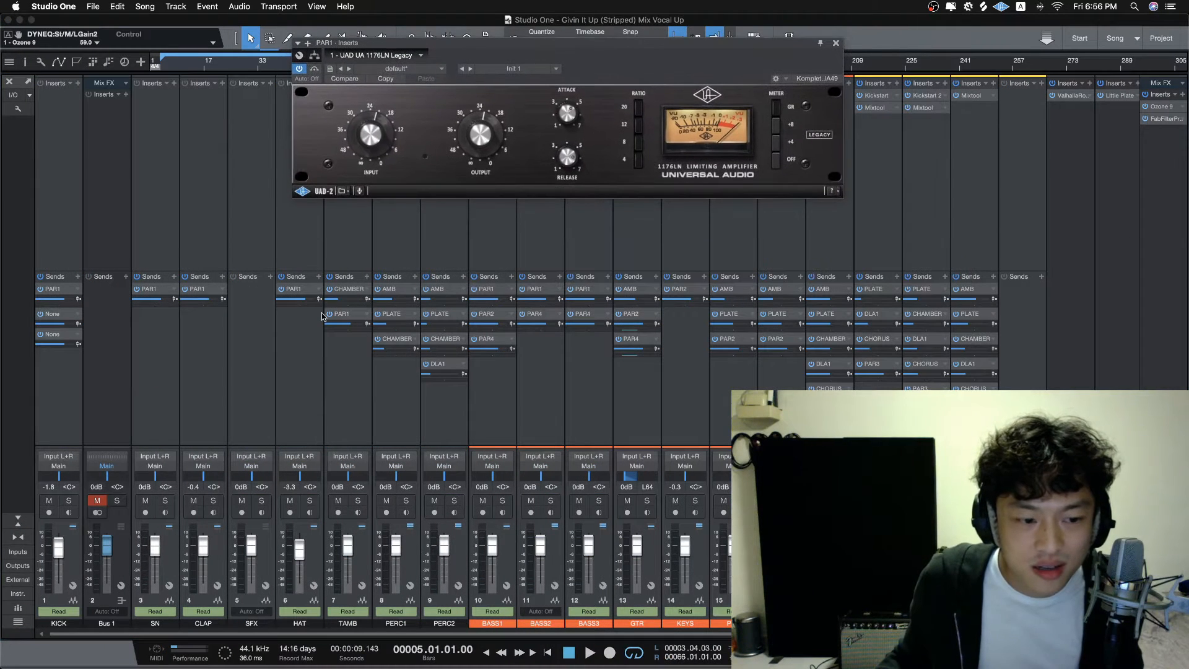
# Step: Solo the drum and percussion channels except SFX together with BASS1, and play them from bar 5 with PAR1 in view
pyautogui.click(69, 502)
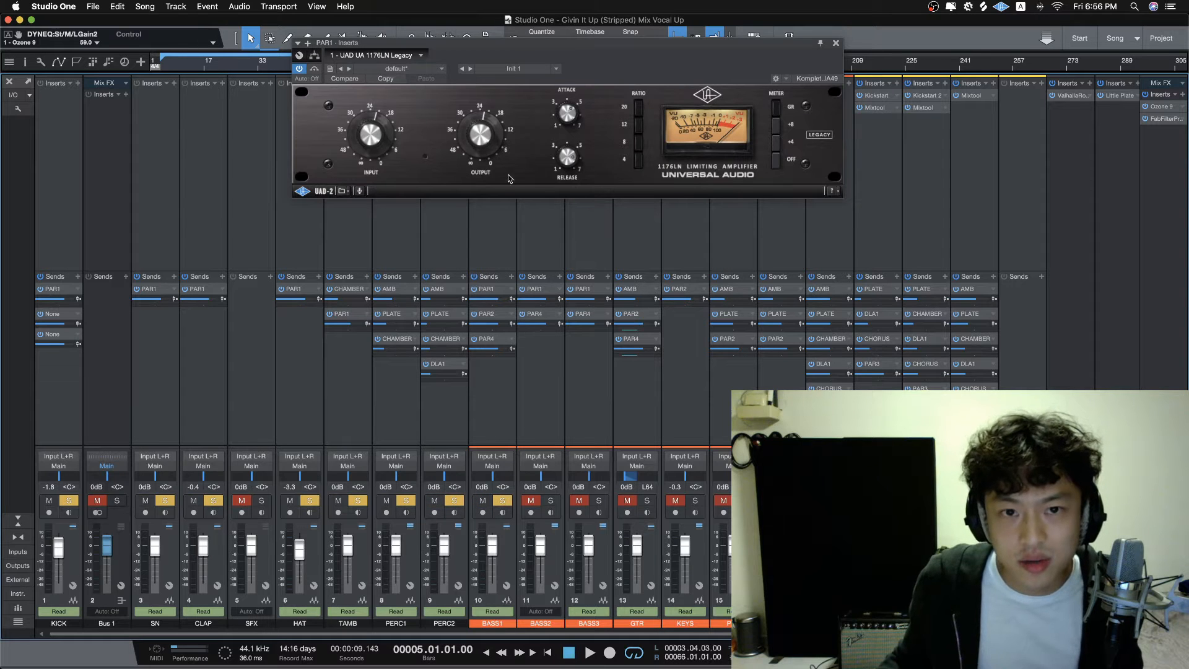
pyautogui.press('space')
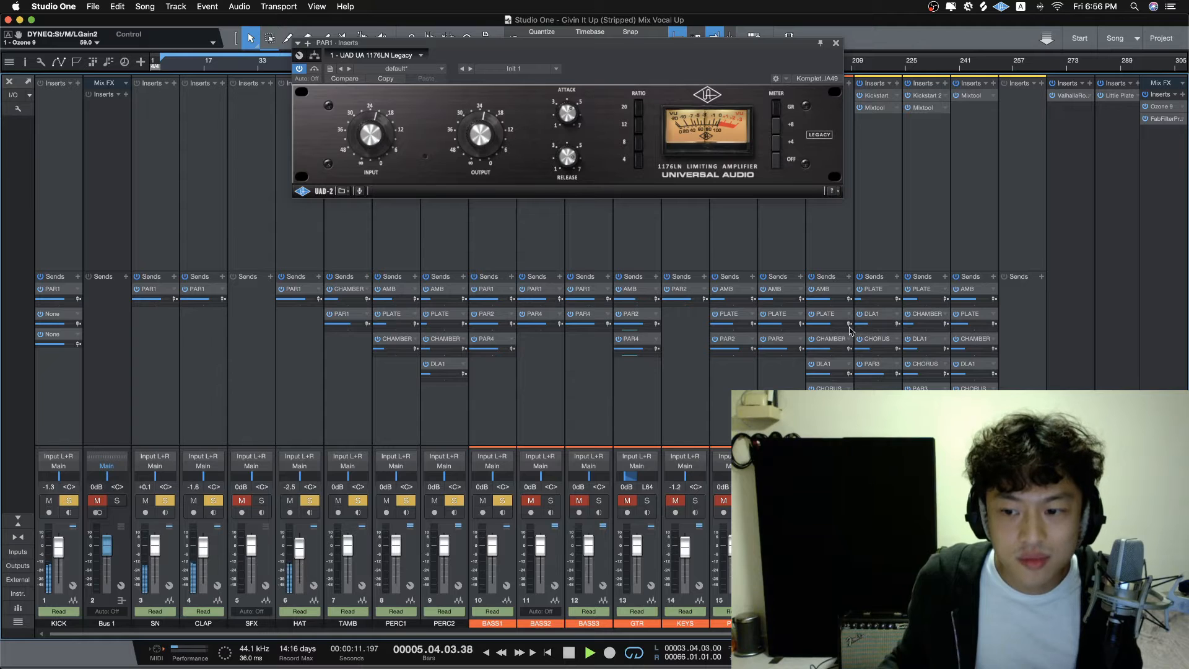
pyautogui.moveTo(616, 42); pyautogui.dragTo(463, 34)
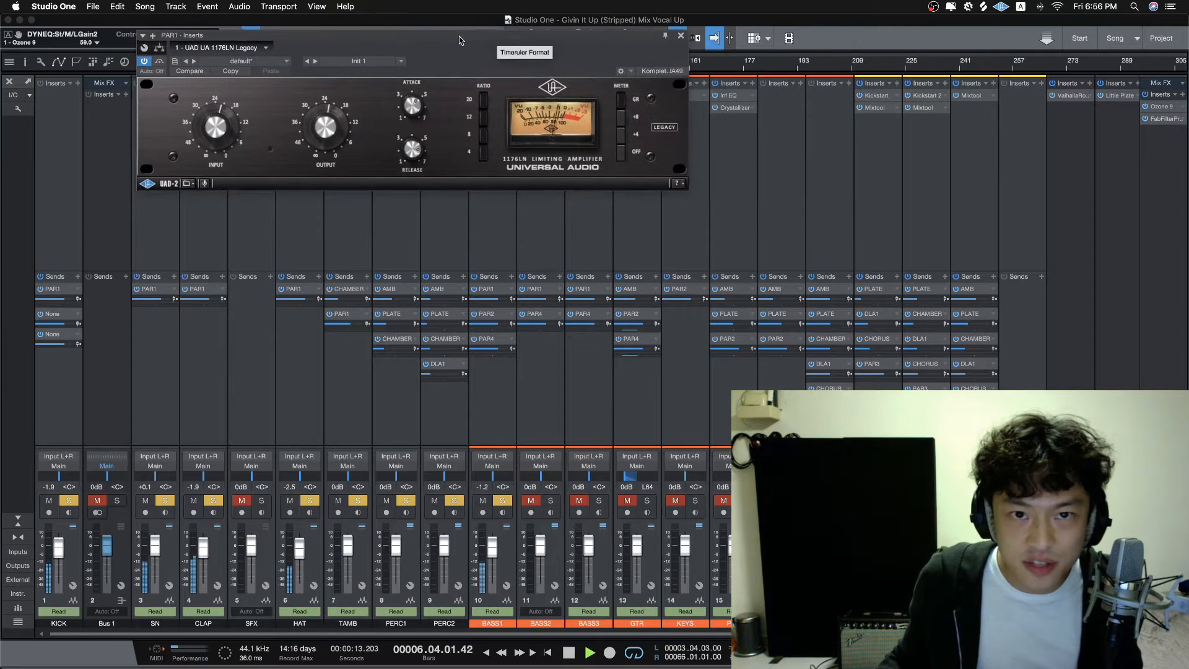
pyautogui.hscroll(3, 371, 248)
pyautogui.hscroll(4, 384, 347)
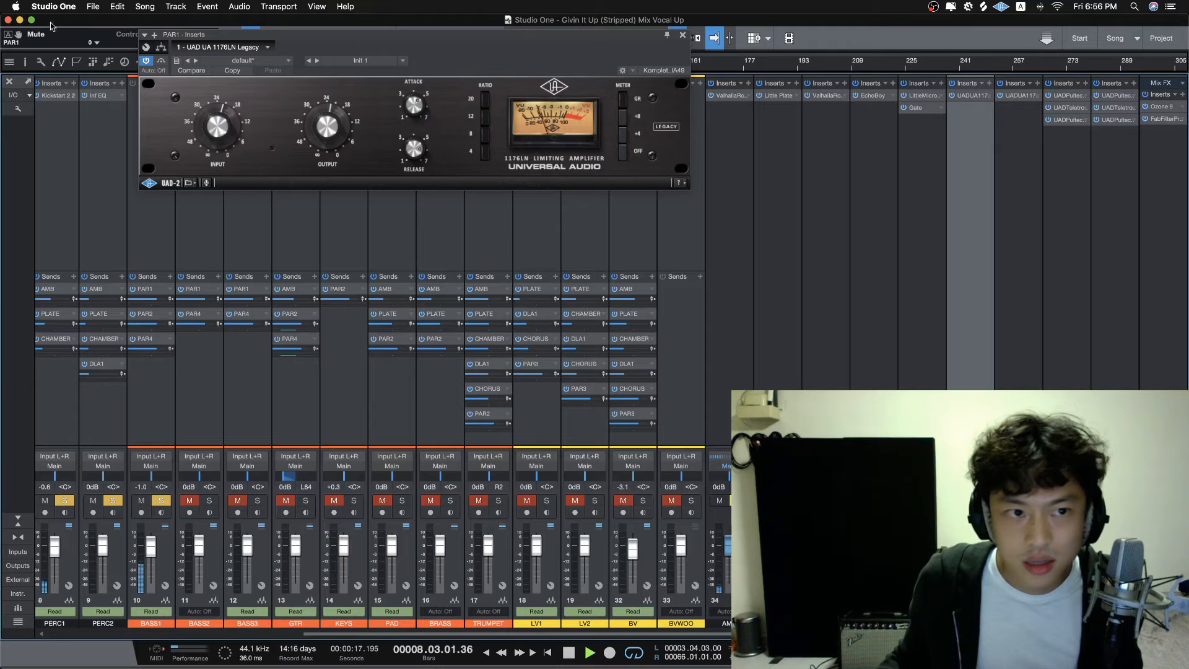
# Step: Compare the sound without PAR1 by bypassing its 1176LN and lowering its volume to -∞, then reactivate it at 0 dB
pyautogui.click(146, 60)
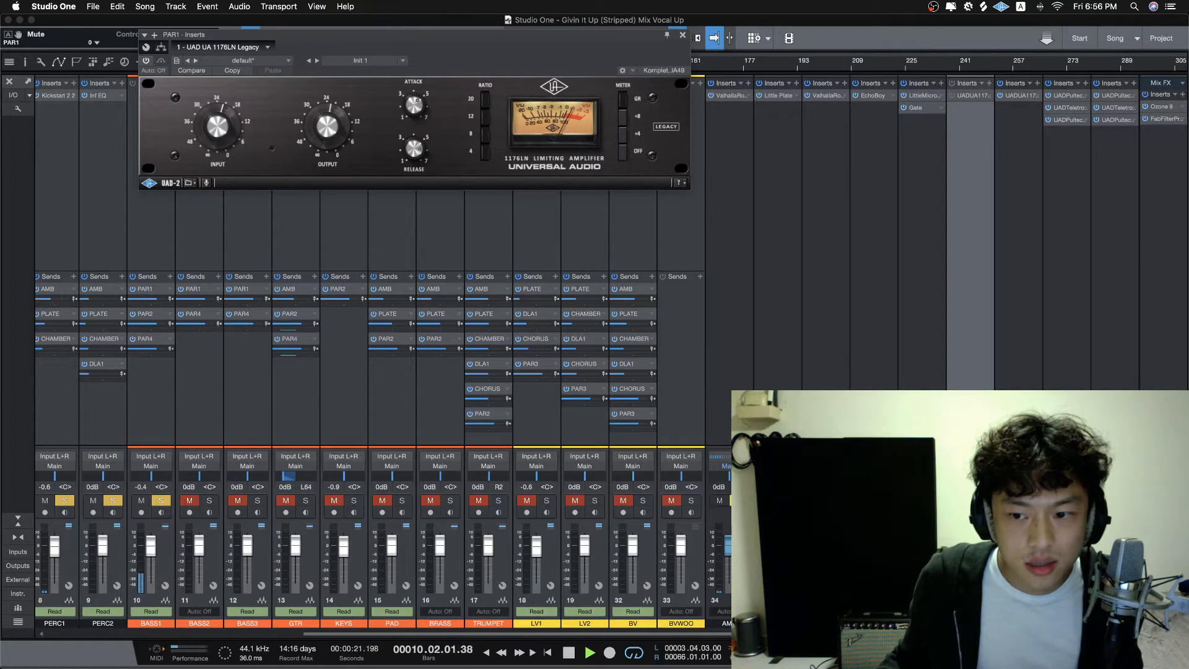
pyautogui.click(971, 585)
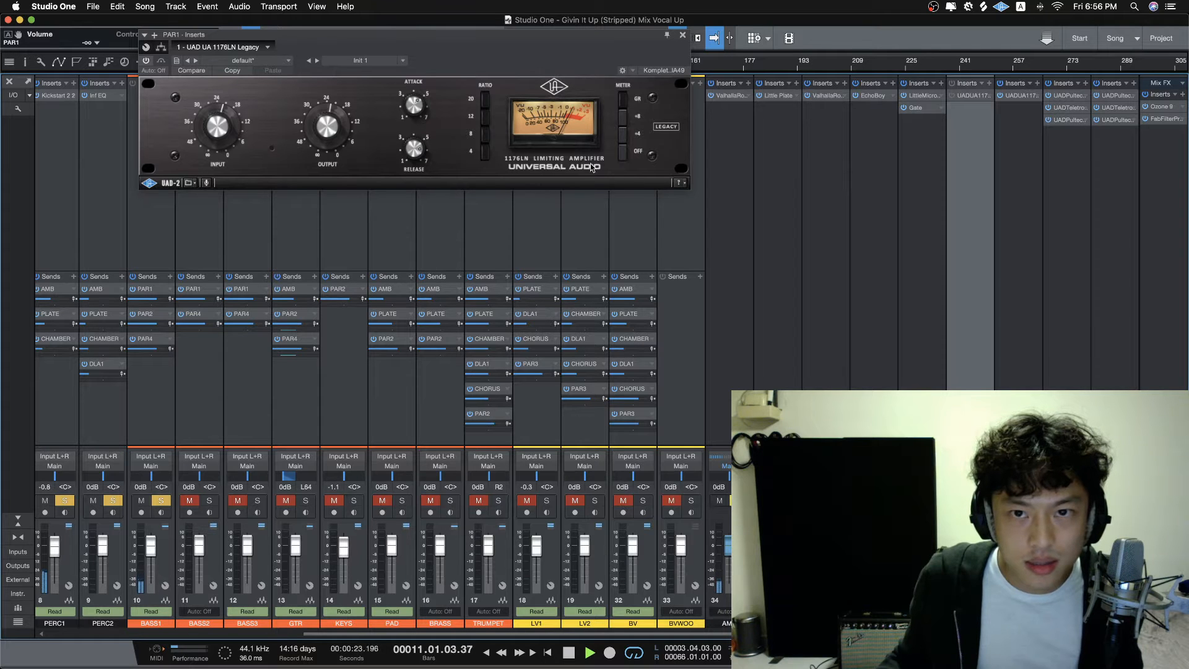
pyautogui.press('F3')
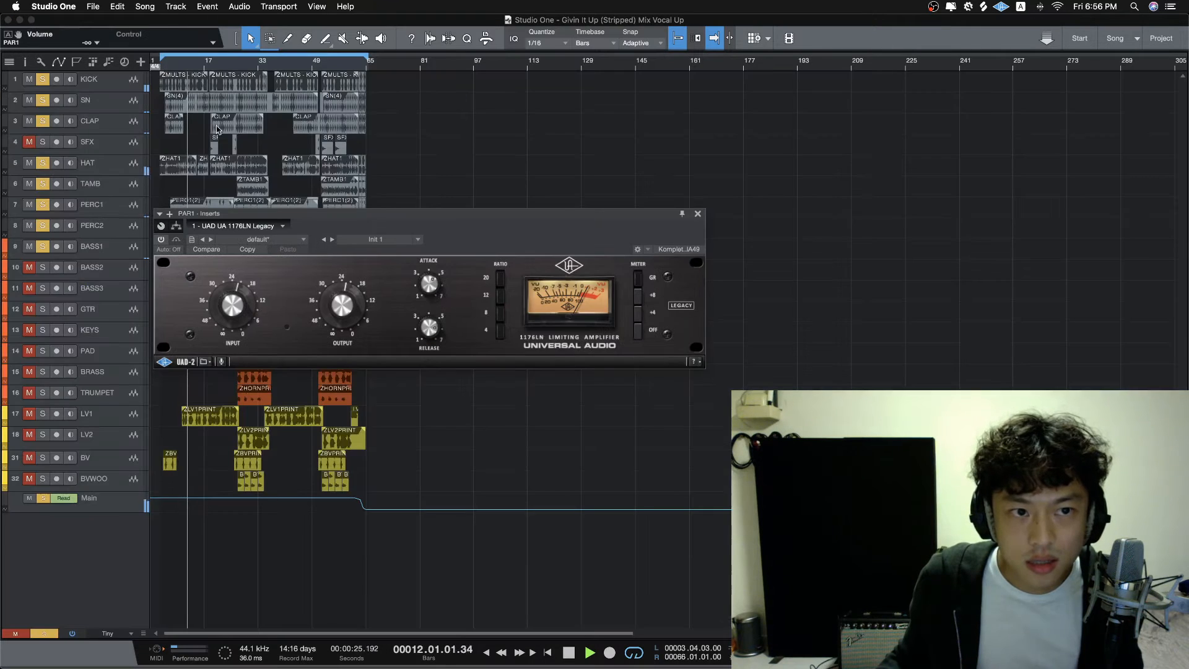
pyautogui.click(161, 240)
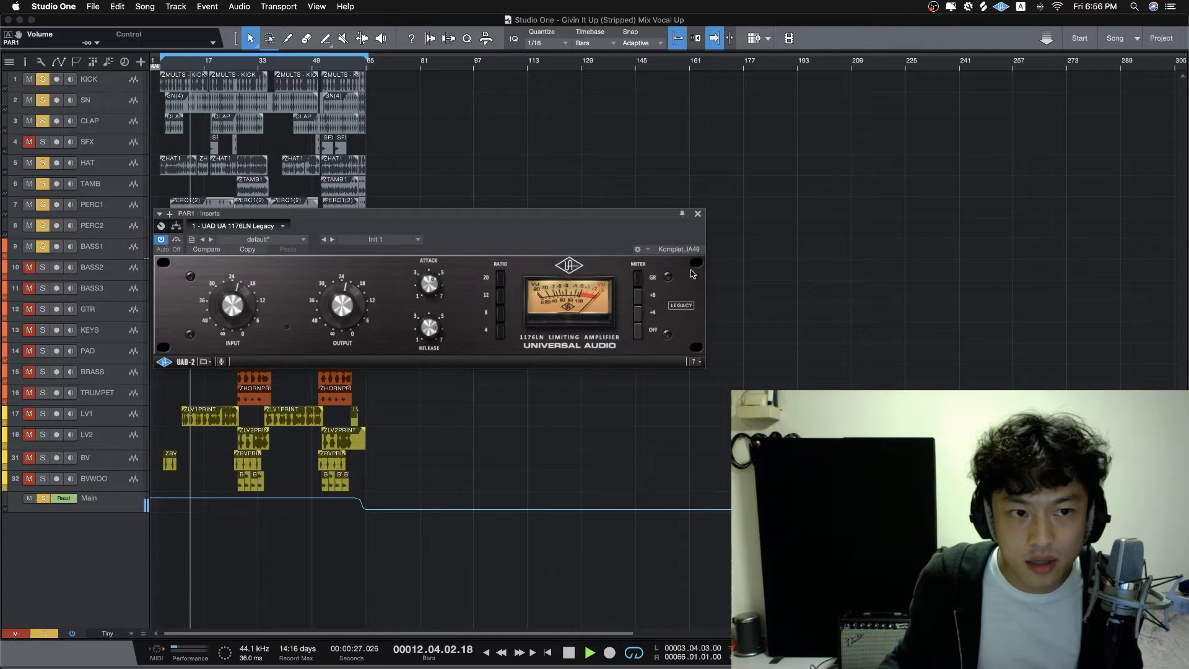
pyautogui.press('F3')
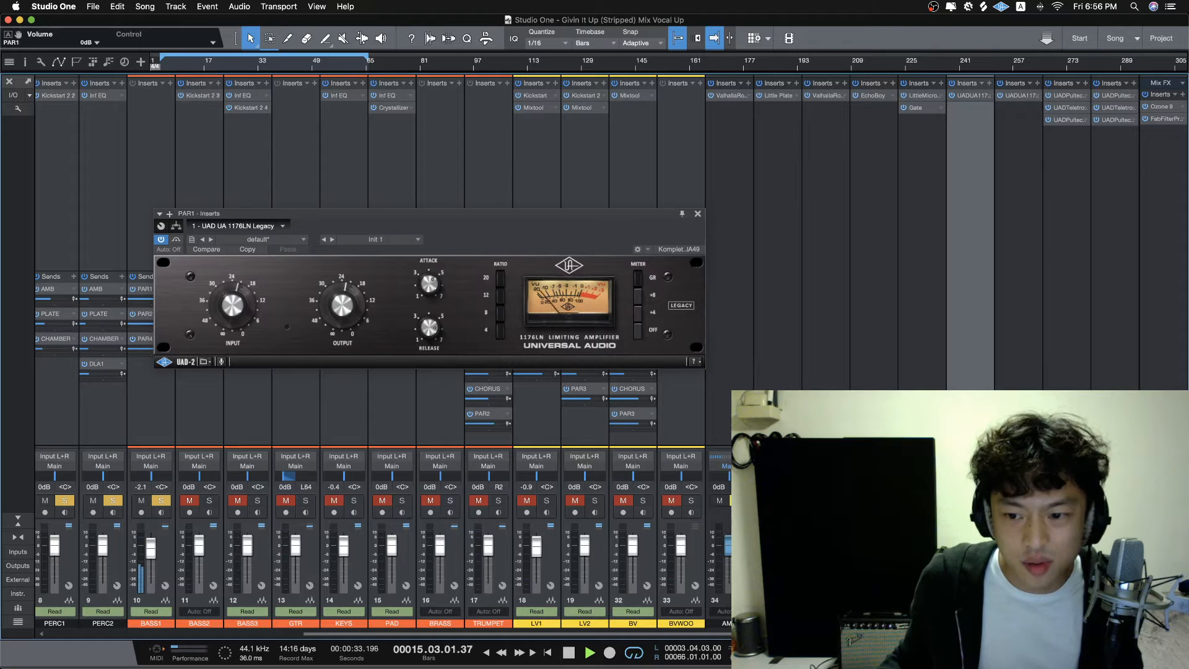
pyautogui.click(161, 240)
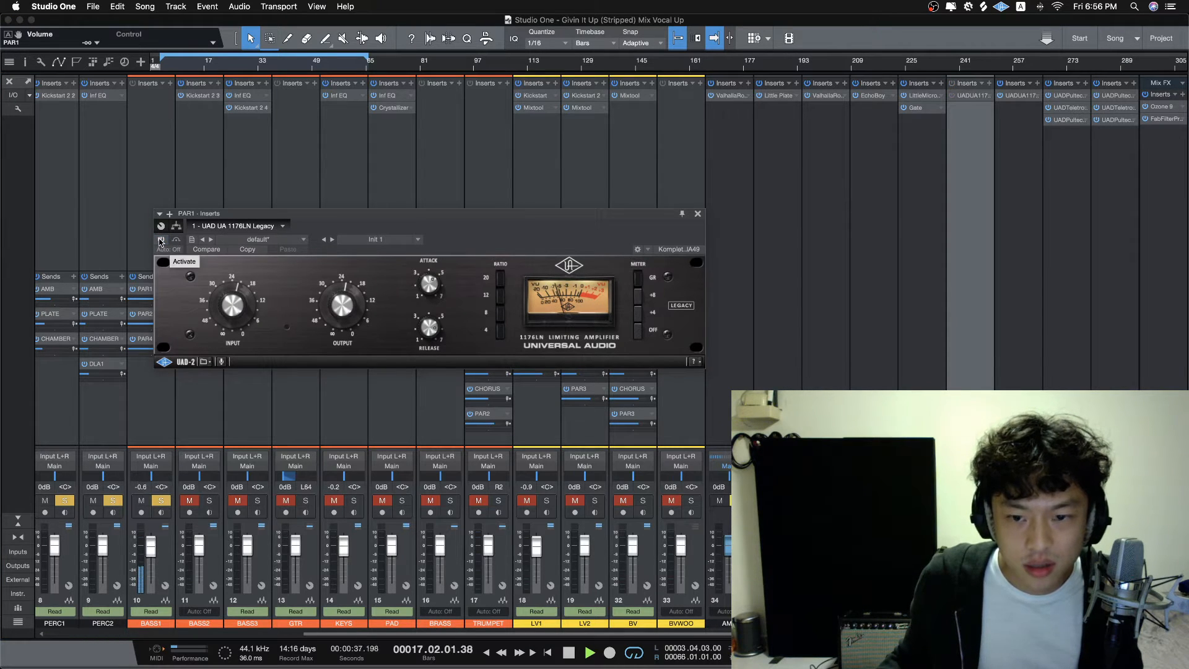
pyautogui.click(160, 240)
pyautogui.keyDown('super'); pyautogui.click(971, 582); pyautogui.keyUp('super')
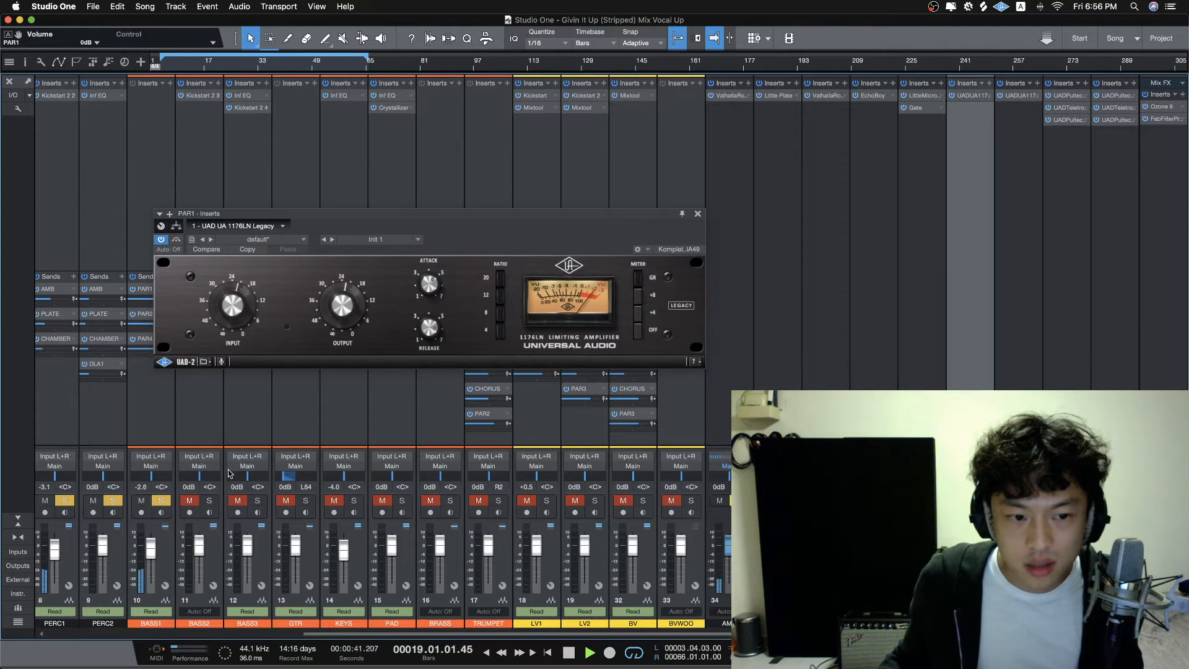
# Step: Add BASS2, BASS3, GTR, KEYS, PAD, BRASS and TRUMPET to the solo and audition them with PAR2's UAD UA 1176LN Legacy open
pyautogui.click(213, 501)
pyautogui.click(257, 501)
pyautogui.click(305, 500)
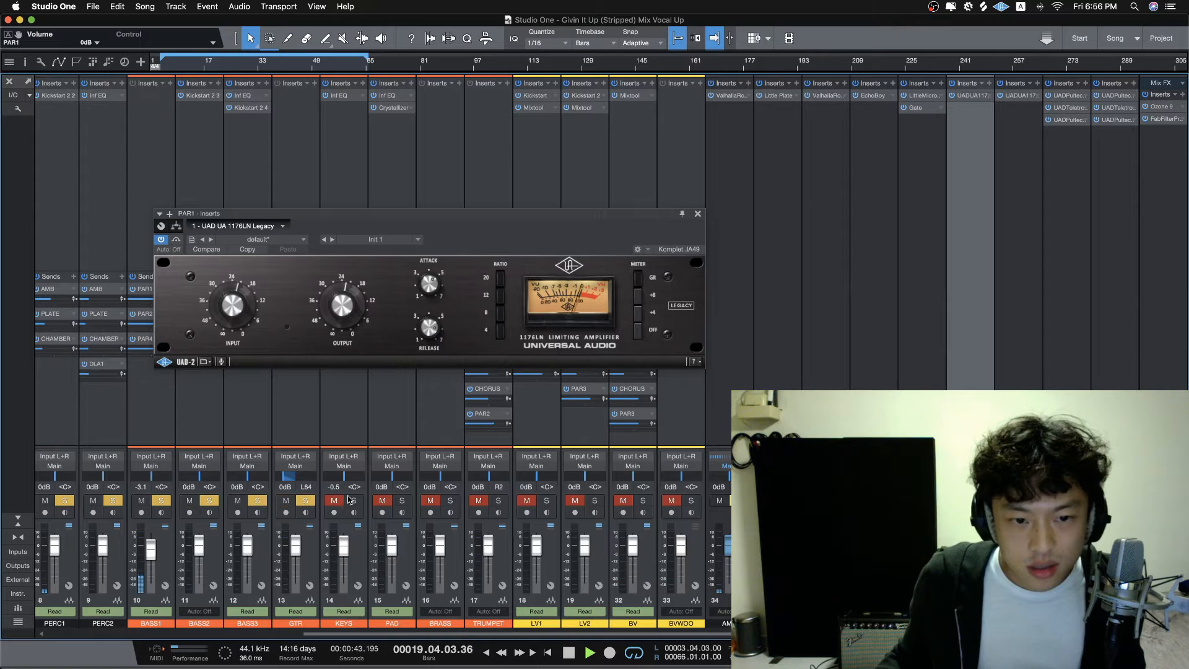
pyautogui.click(355, 500)
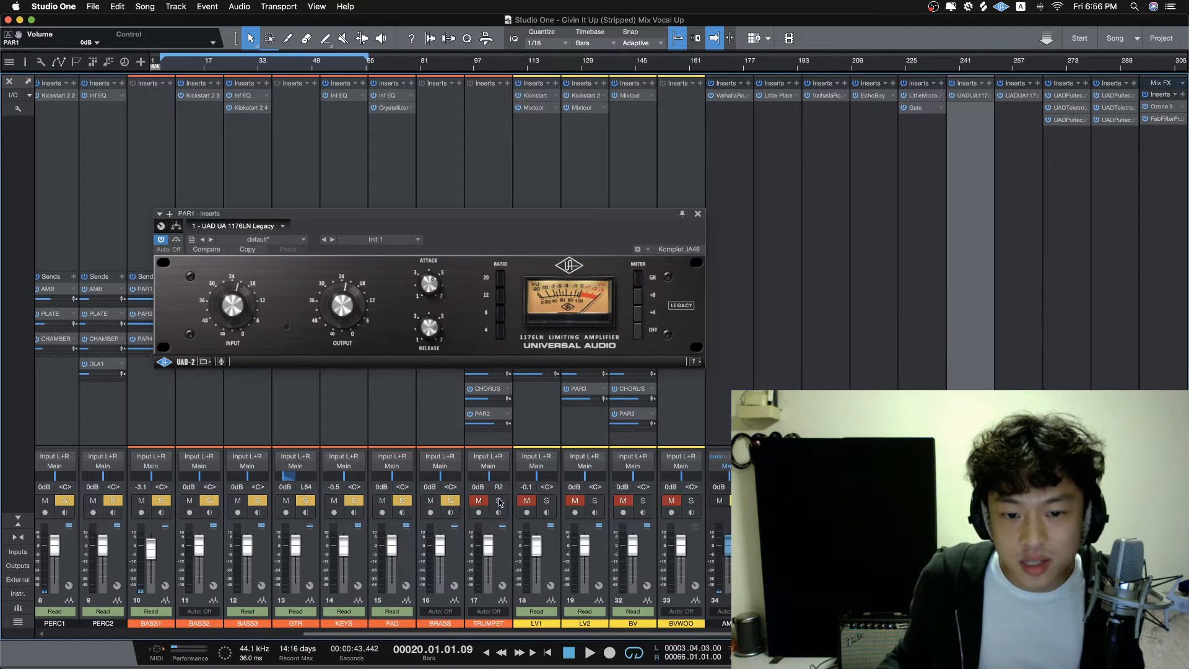
pyautogui.click(1021, 98)
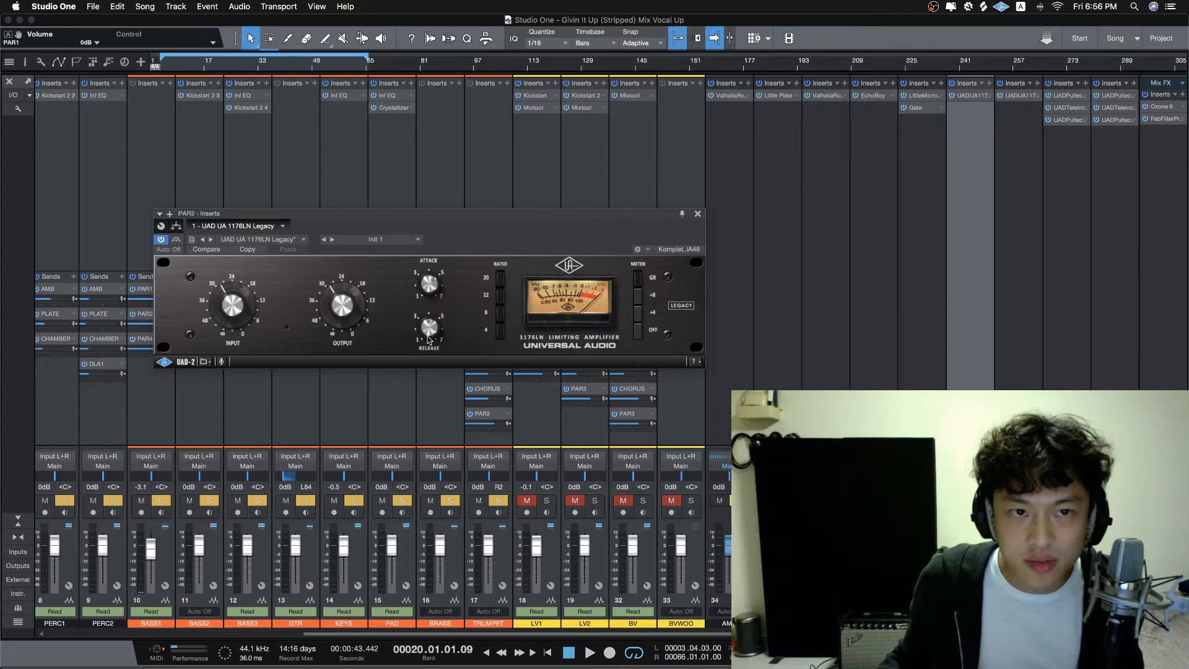
pyautogui.click(341, 69)
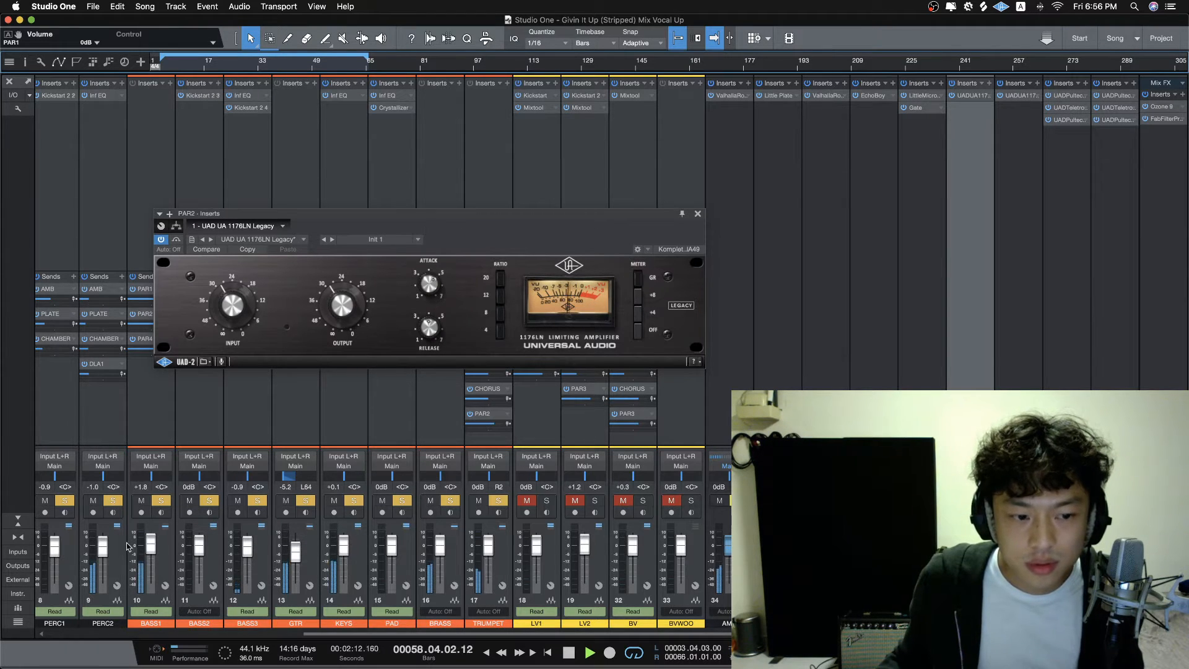
# Step: Select the channels from PERC2 back to KICK, unsolo them together, stop playback and close the KICK inserts window
pyautogui.click(113, 557)
pyautogui.hscroll(-5, 93, 558)
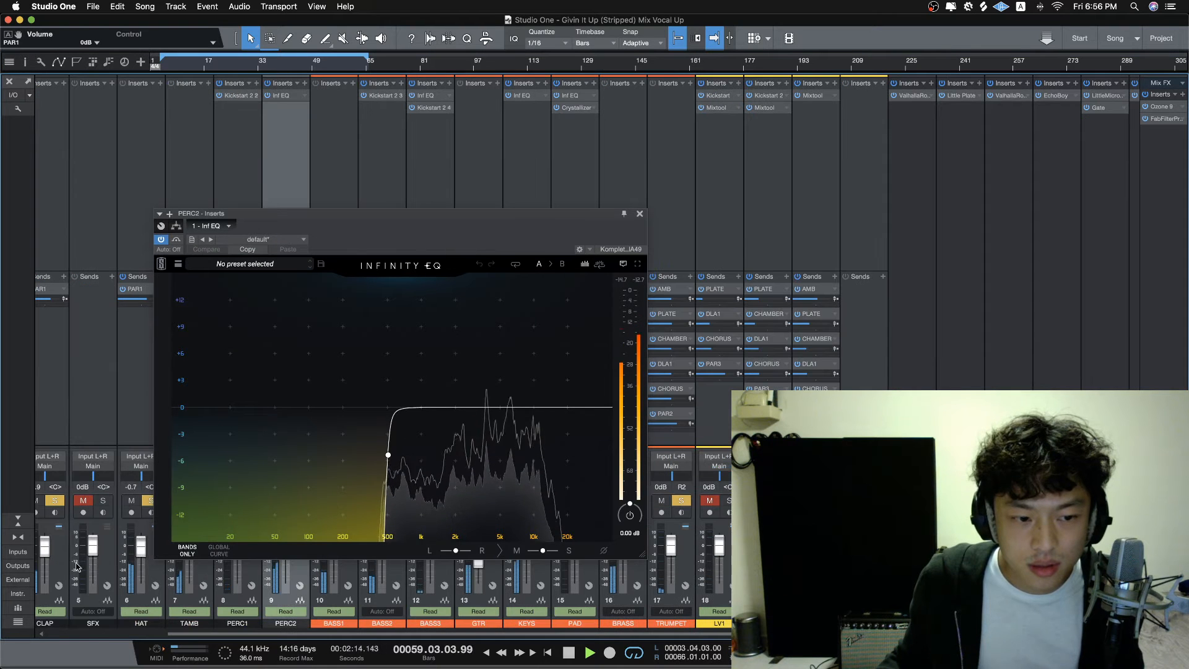
pyautogui.keyDown('shift'); pyautogui.click(69, 564); pyautogui.keyUp('shift')
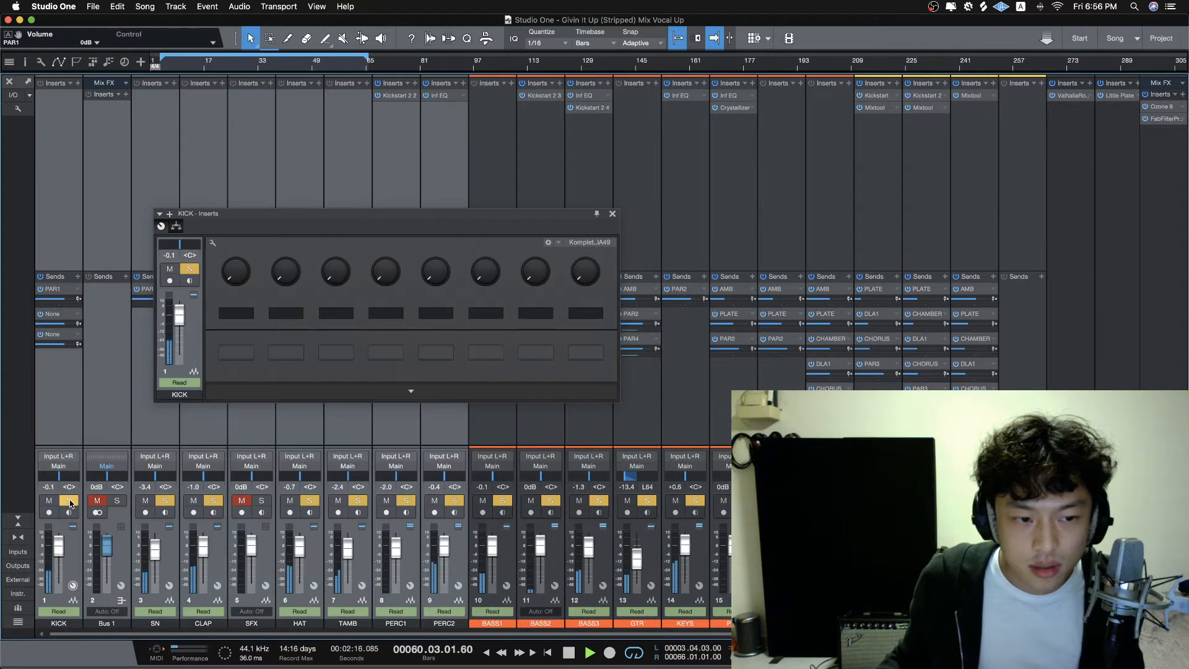
pyautogui.click(69, 501)
pyautogui.press('space')
pyautogui.click(612, 214)
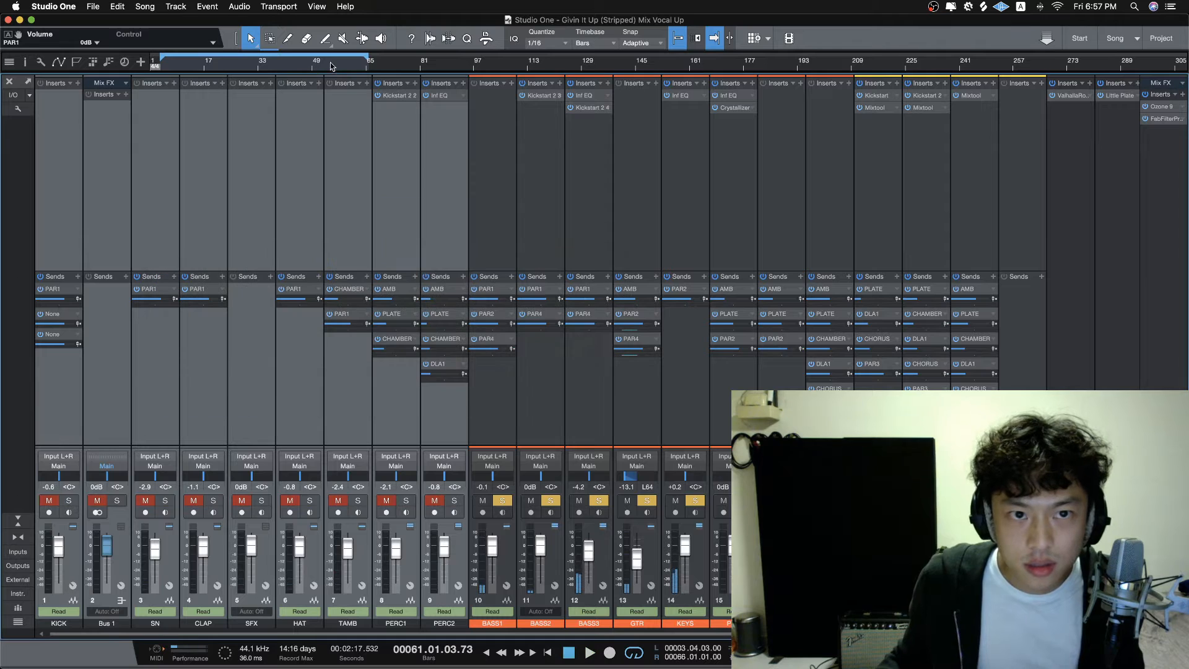
# Step: Restart playback near bar 58 and reopen PAR2's UAD UA 1176LN Legacy compressor
pyautogui.click(347, 65)
pyautogui.press('space')
pyautogui.hscroll(5, 650, 172)
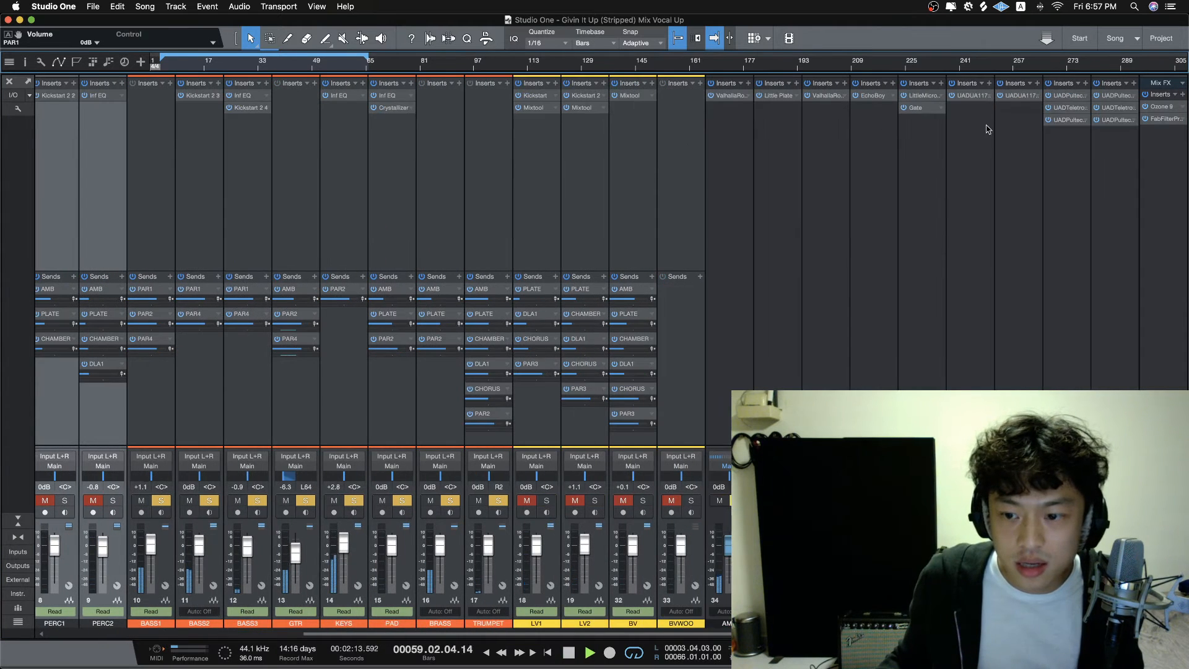
pyautogui.click(1019, 96)
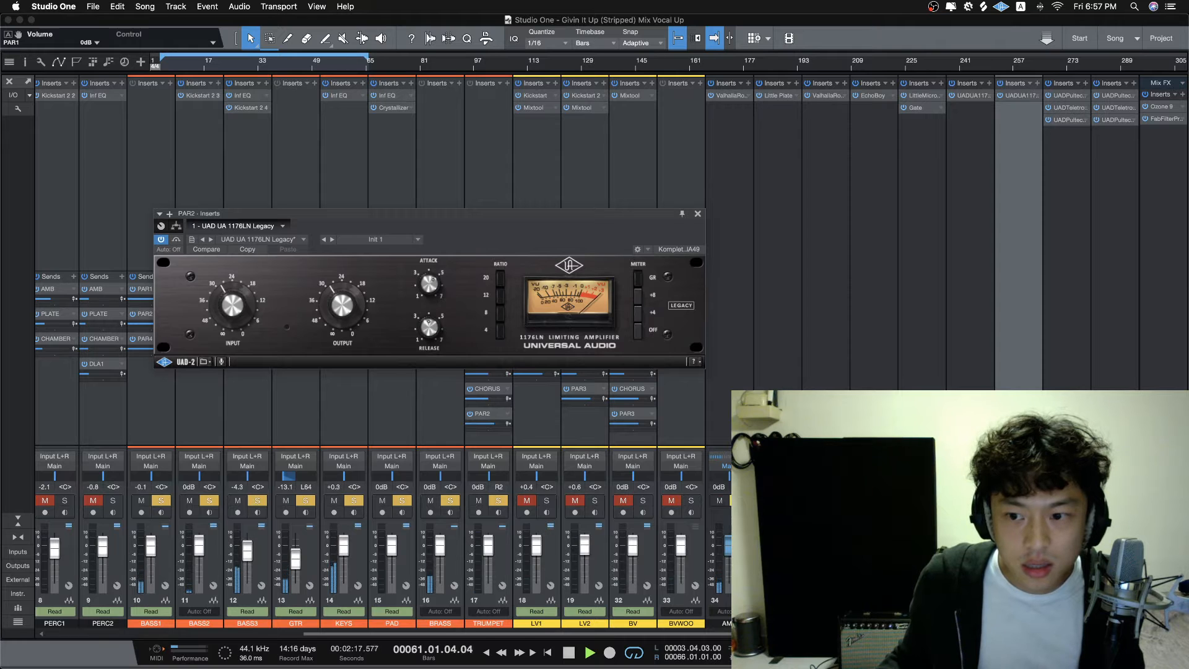
# Step: Replay from near bar 53 and compare the soloed instruments with PAR2's 1176LN bypassed and reactivated
pyautogui.press('F3')
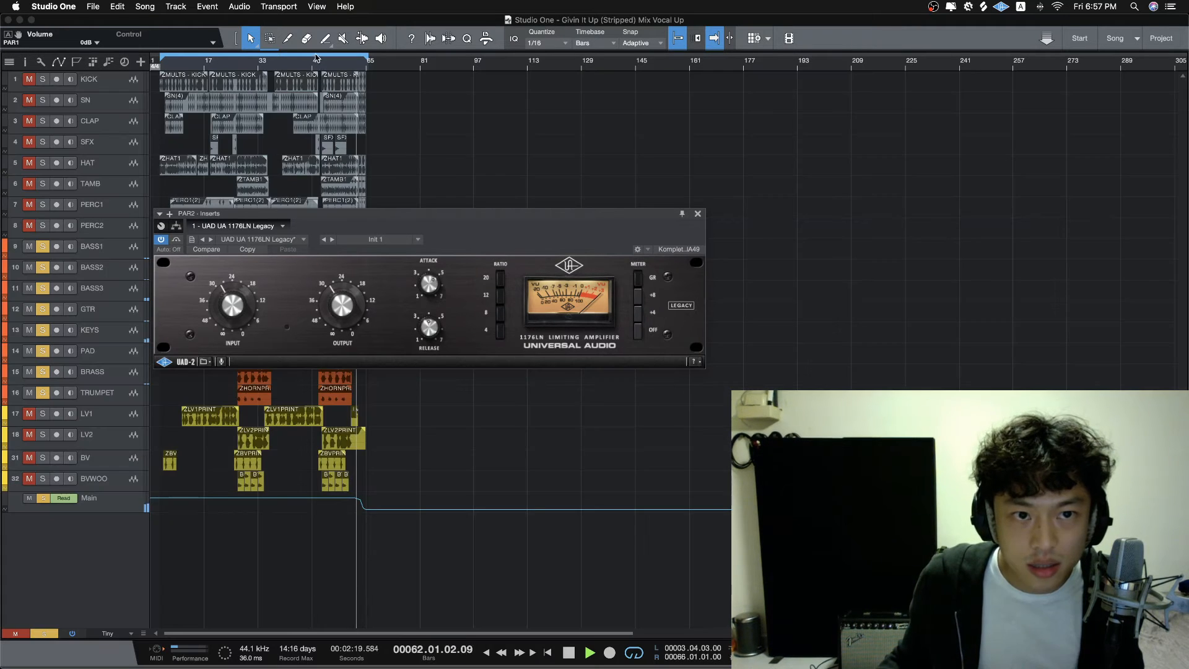
pyautogui.click(328, 65)
pyautogui.press('F3')
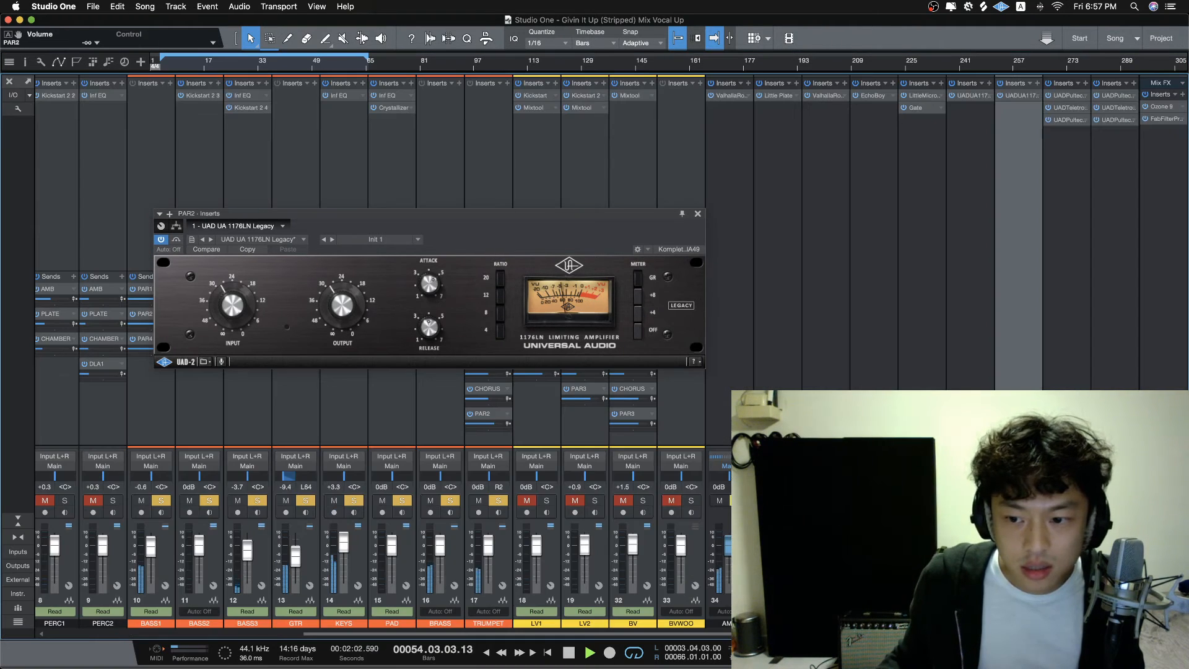
pyautogui.click(160, 242)
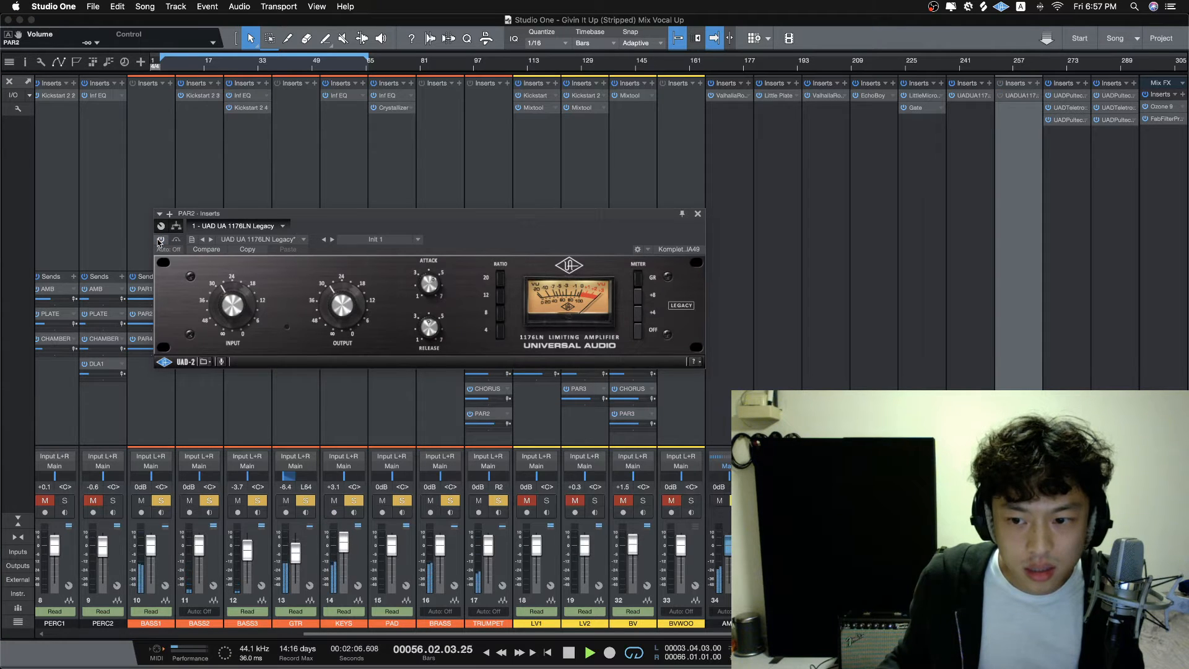
pyautogui.click(159, 242)
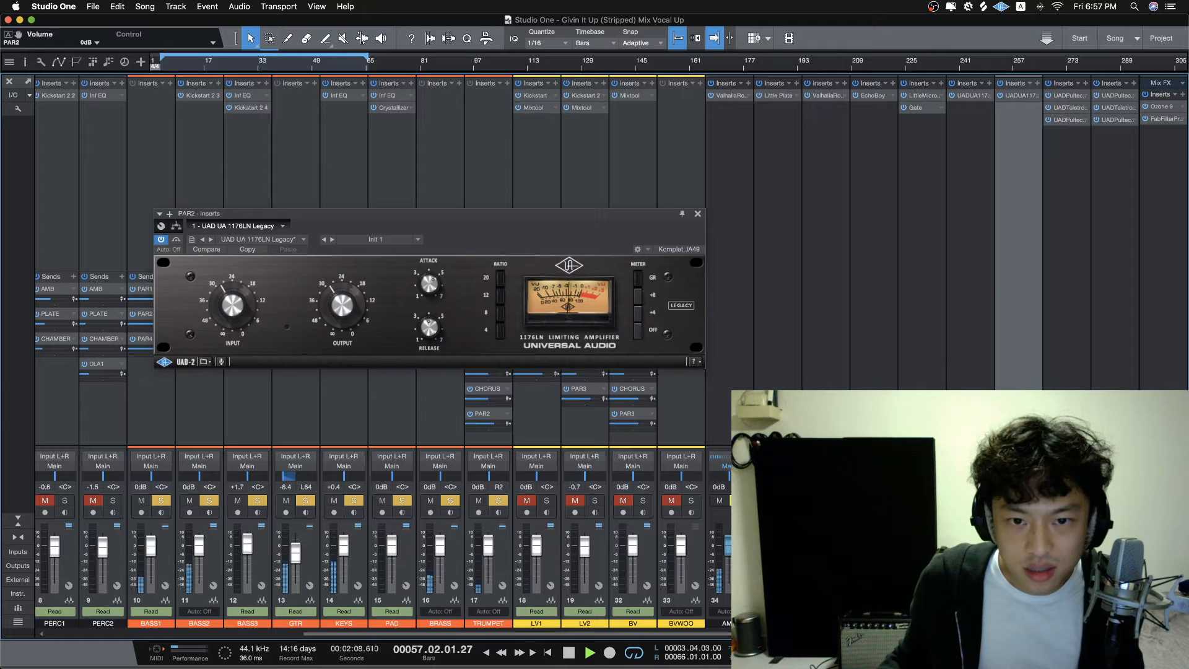
# Step: Stop playback, close PAR2's compressor window and clear all active solos in the song
pyautogui.press('space')
pyautogui.click(697, 214)
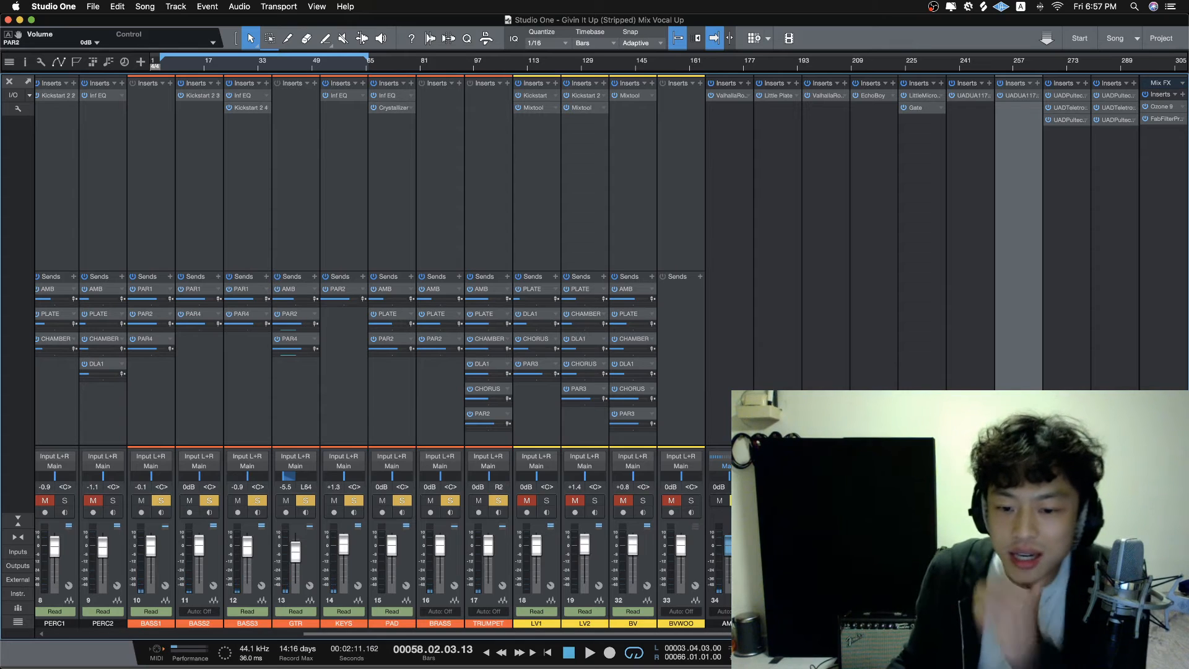
pyautogui.press('F3')
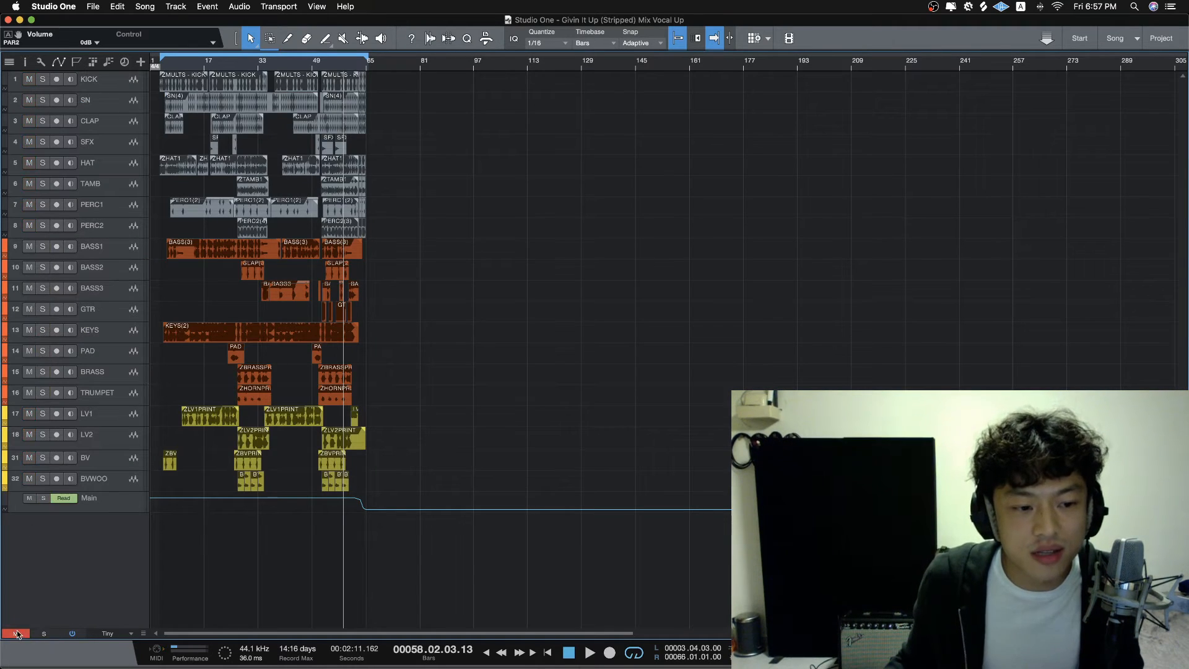
pyautogui.press('F3')
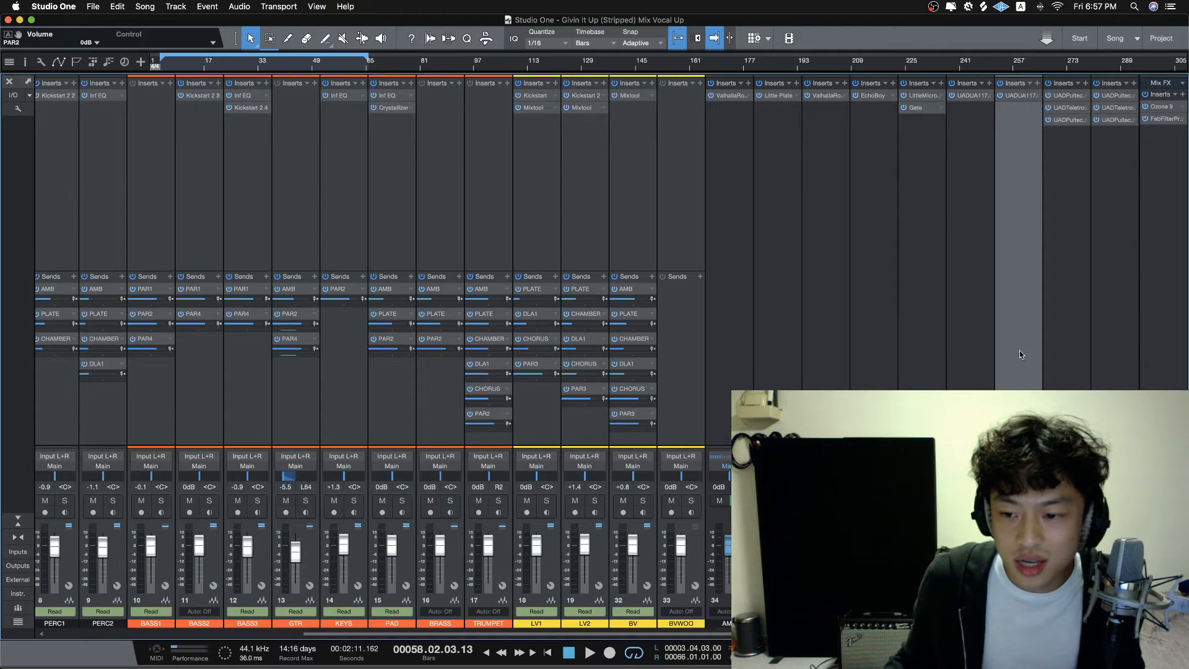
# Step: Open PAR3's first UAD Pultec EQP-1A Legacy and its Teletronix LA-2A Legacy, and solo LV1, LV2, BV and BVWOO
pyautogui.click(1069, 96)
pyautogui.moveTo(650, 193); pyautogui.dragTo(392, 85)
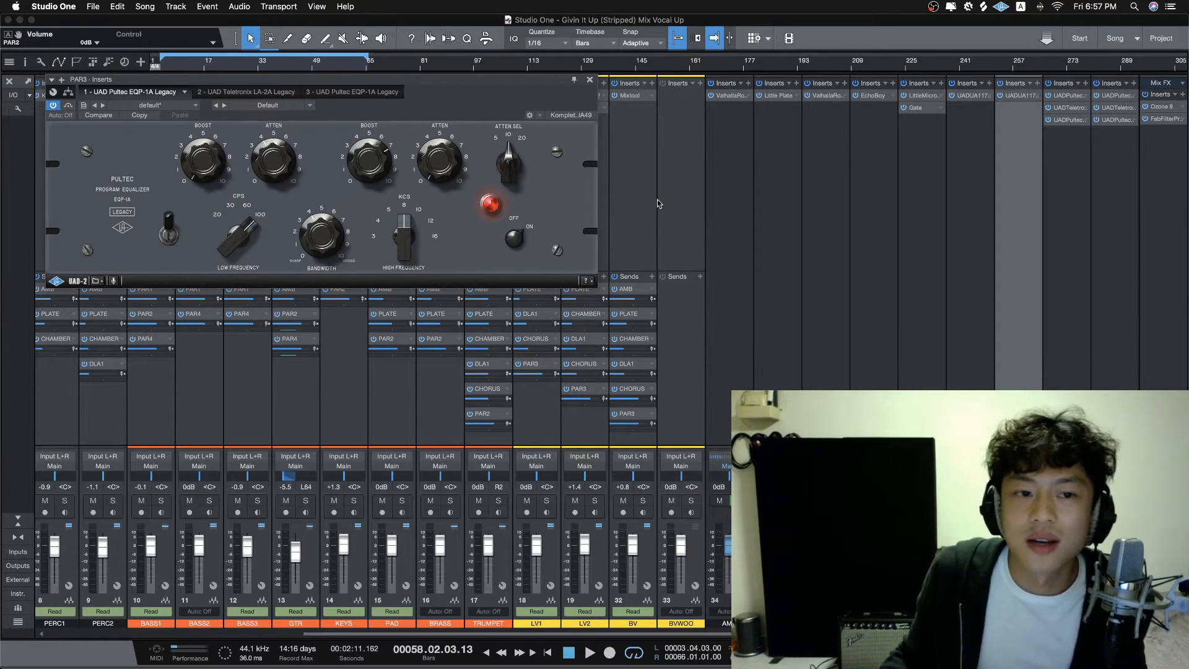
pyautogui.click(1072, 109)
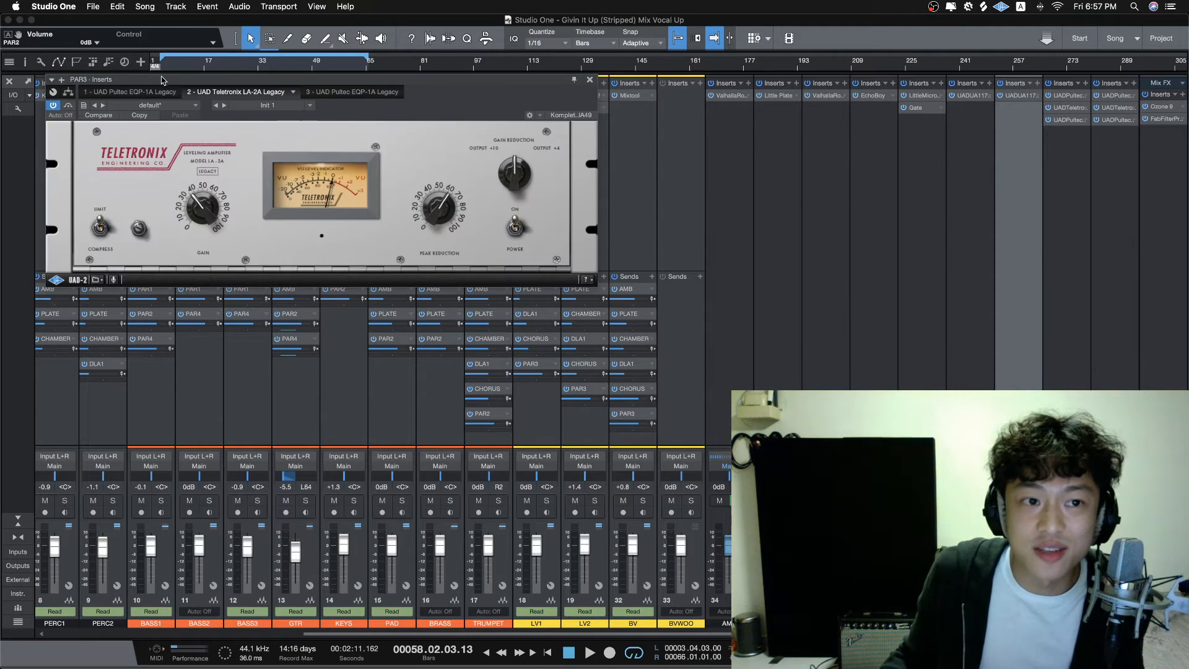
pyautogui.moveTo(162, 80)
pyautogui.mouseDown()
pyautogui.moveTo(147, 122)
pyautogui.moveTo(157, 102)
pyautogui.mouseUp()
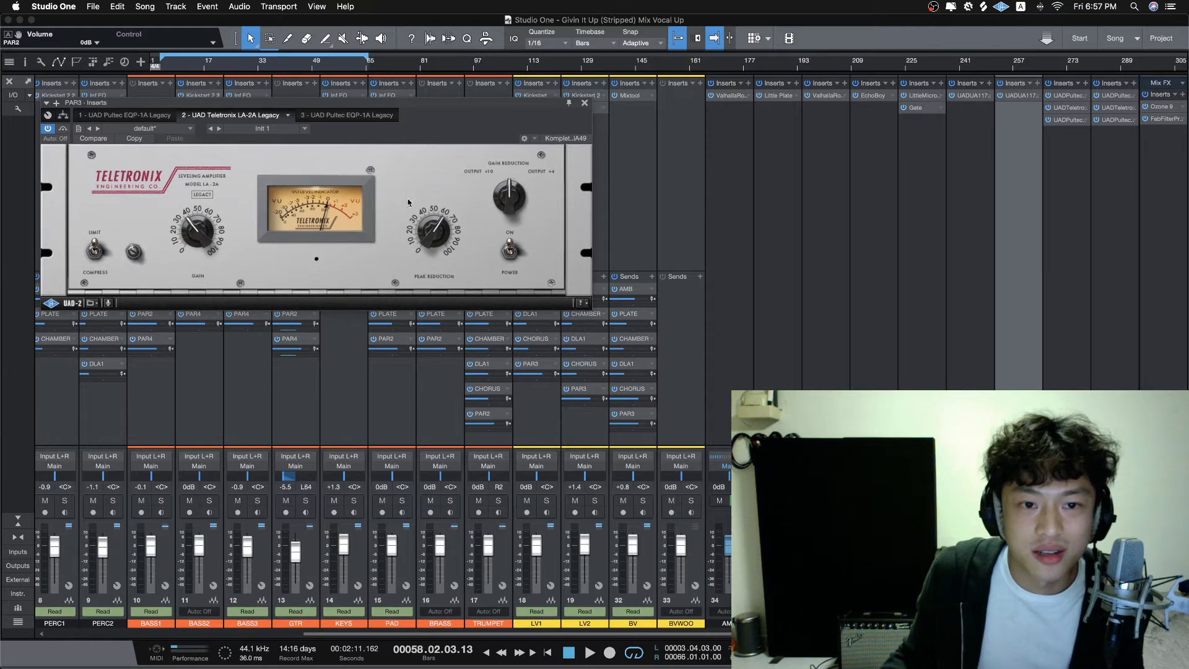
pyautogui.click(547, 502)
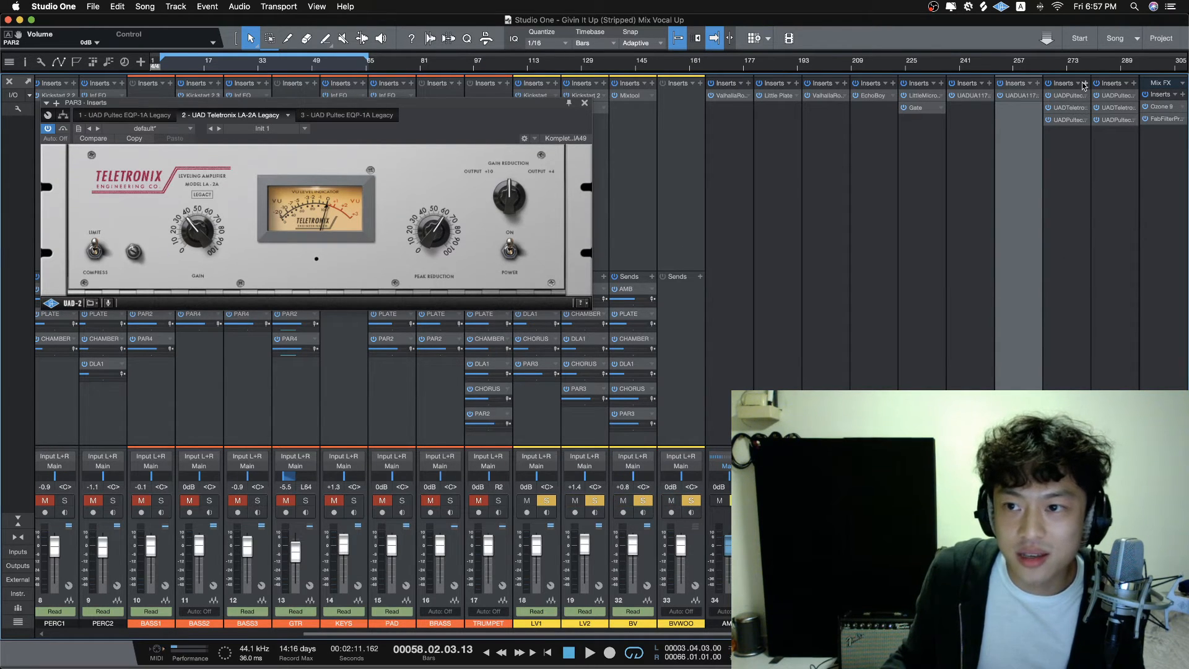
# Step: Keep PAR3's two Pultec EQP-1A windows and its LA-2A window open together, pinned and stacked in insert order
pyautogui.click(1068, 122)
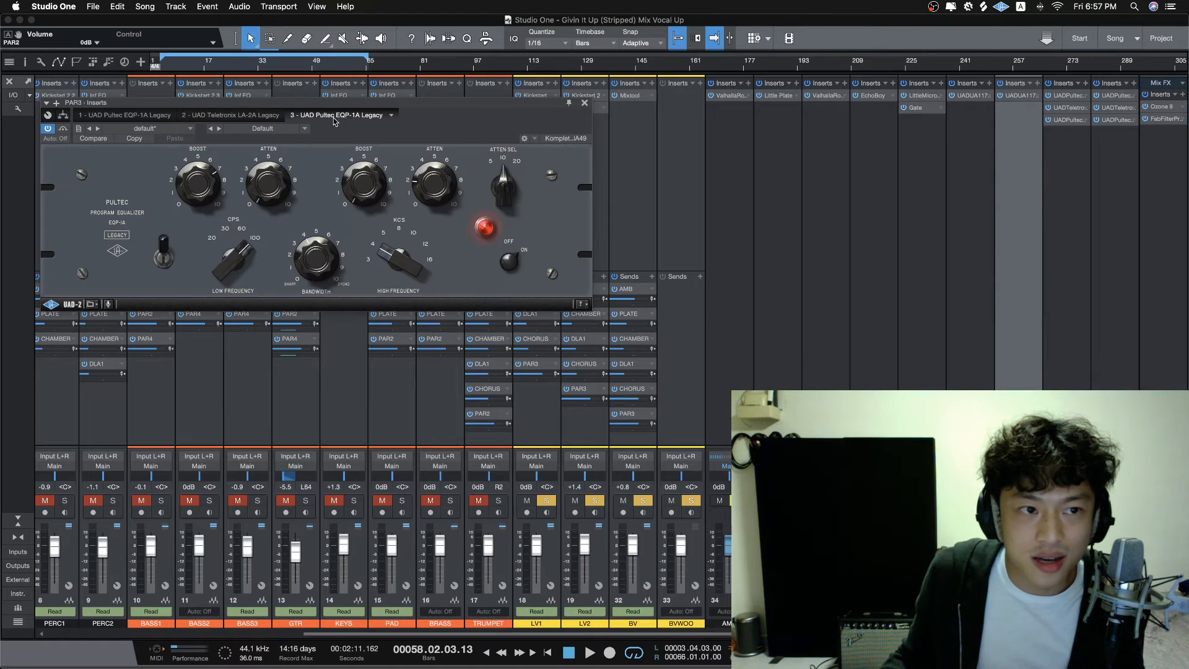
pyautogui.moveTo(569, 106); pyautogui.dragTo(556, 373)
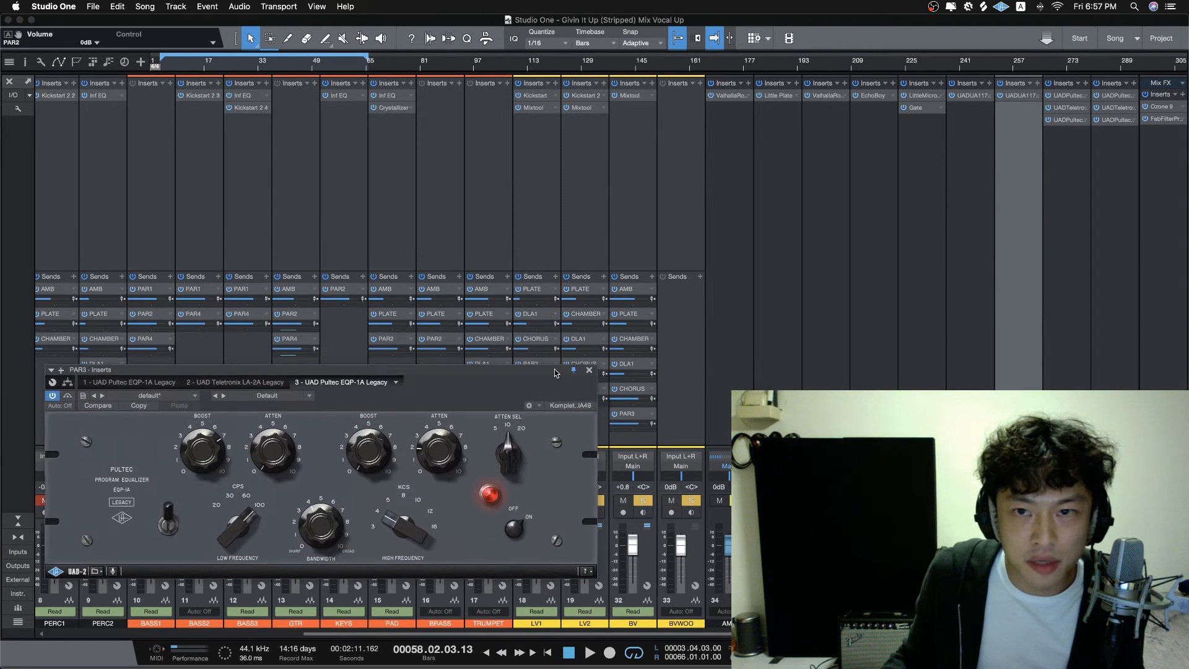
pyautogui.click(1069, 107)
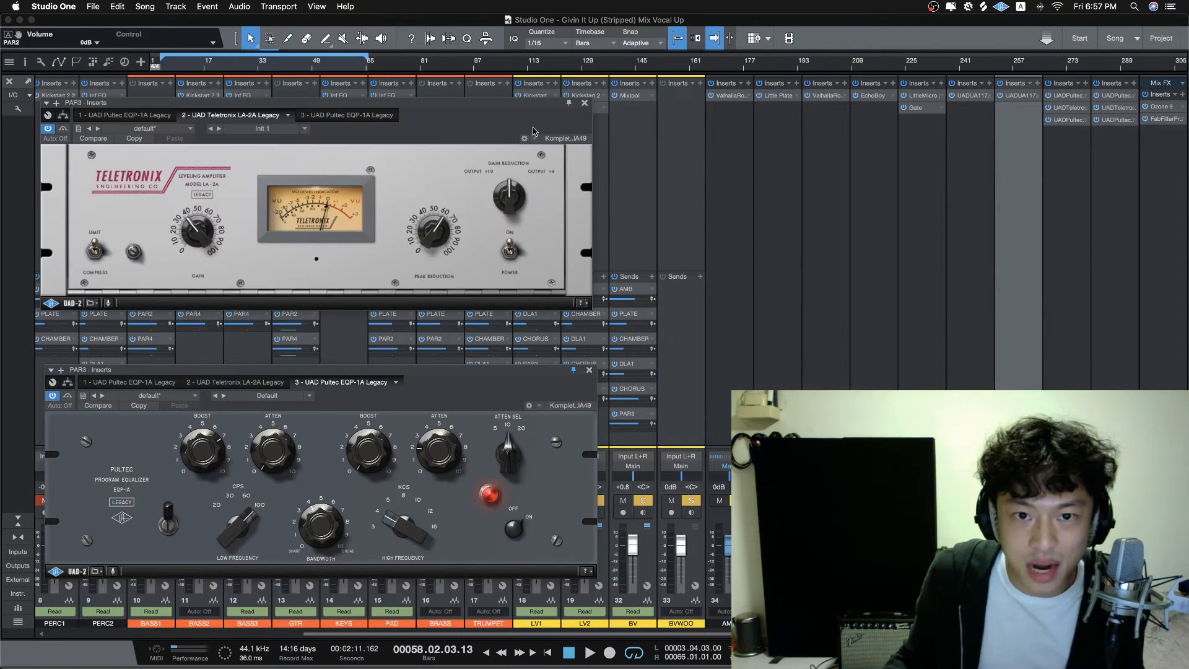
pyautogui.moveTo(566, 106); pyautogui.dragTo(550, 184)
pyautogui.click(1071, 97)
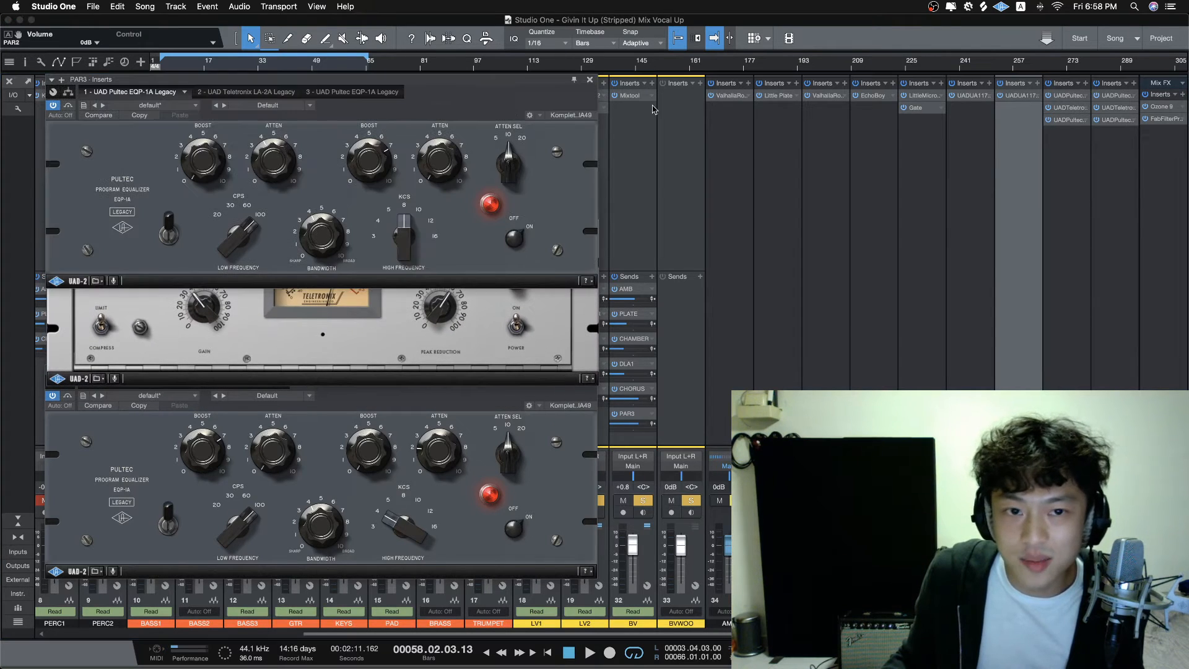
pyautogui.moveTo(533, 81); pyautogui.dragTo(531, 21)
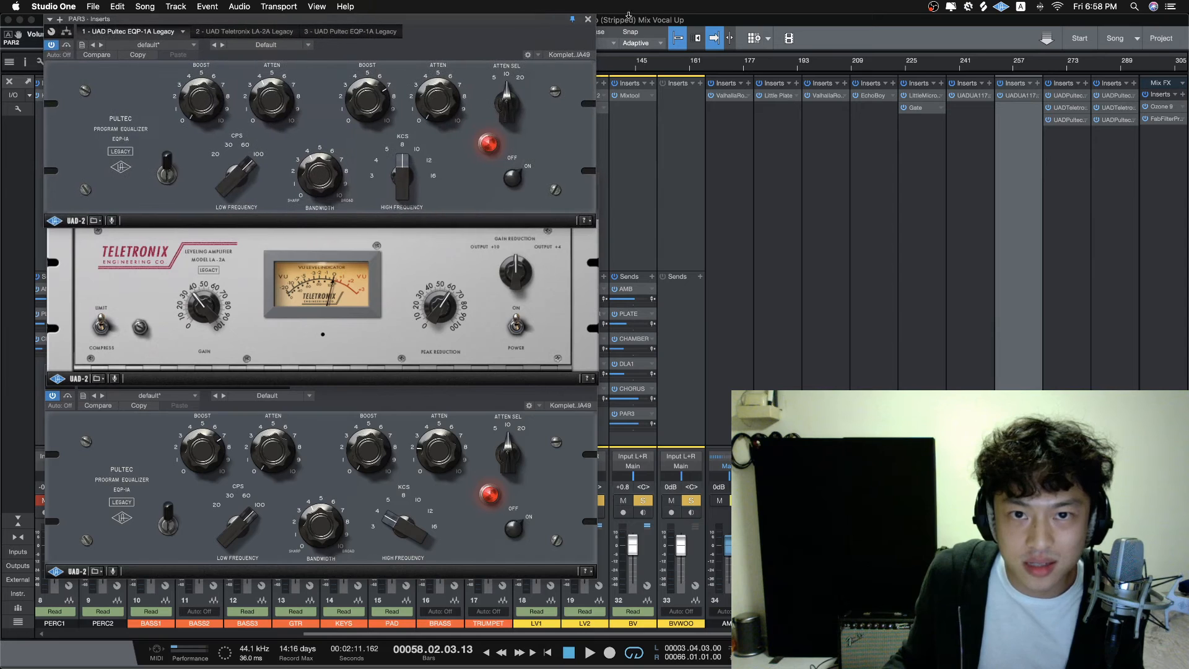
pyautogui.click(531, 70)
# Step: Audition the soloed vocals from near bar 58 with PAR3's plug-in chain in view, and select the PAR3 channel
pyautogui.press('space')
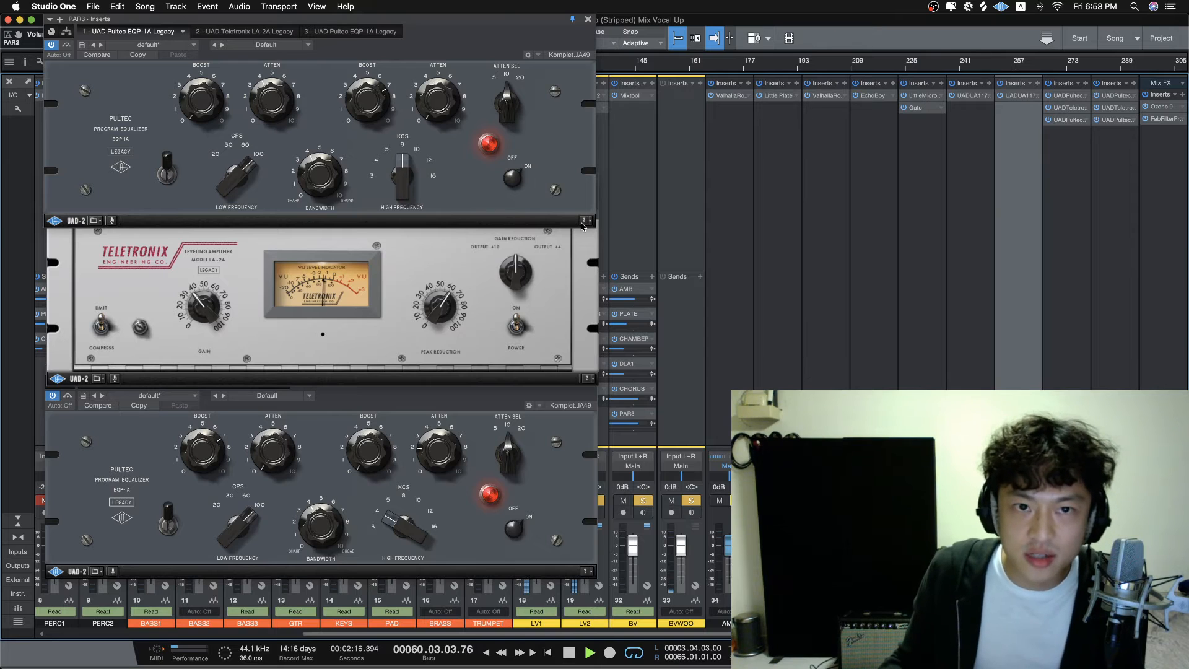
pyautogui.press('F3')
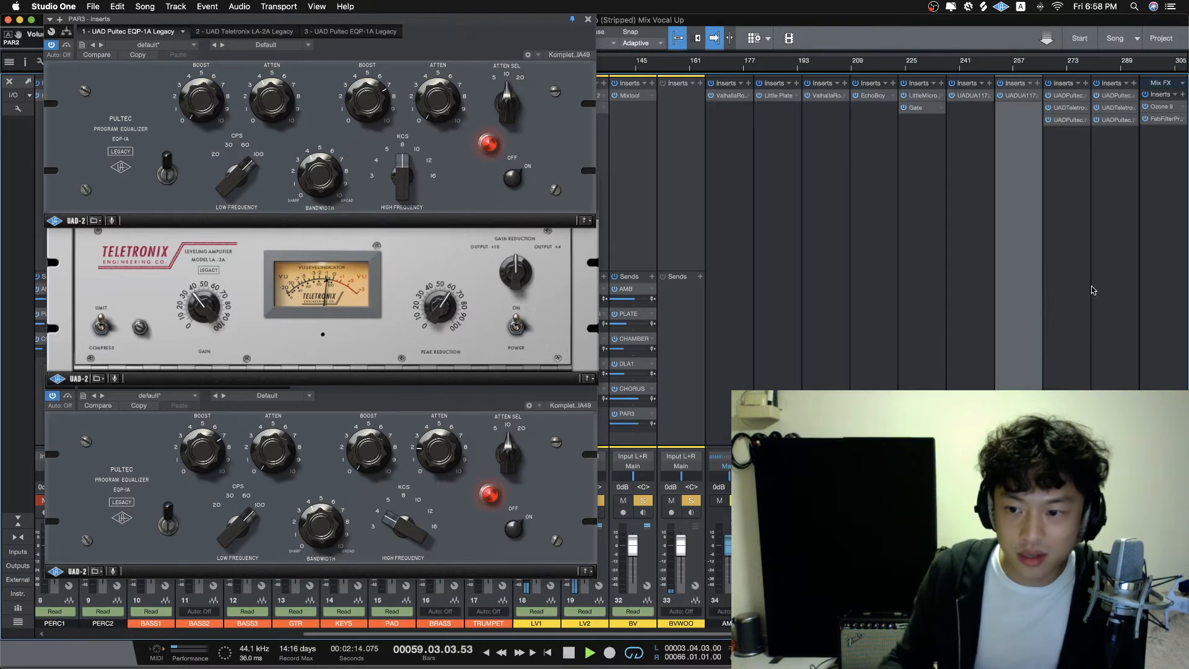
pyautogui.press('F3')
pyautogui.click(1066, 545)
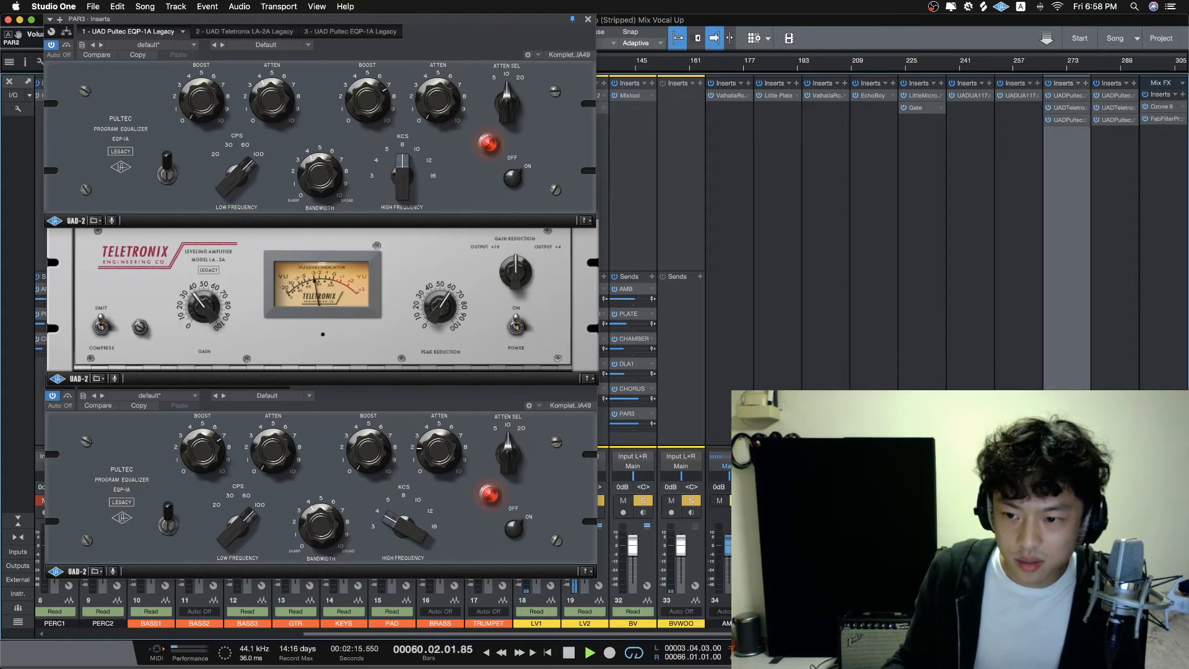
pyautogui.press('space')
pyautogui.press('space')
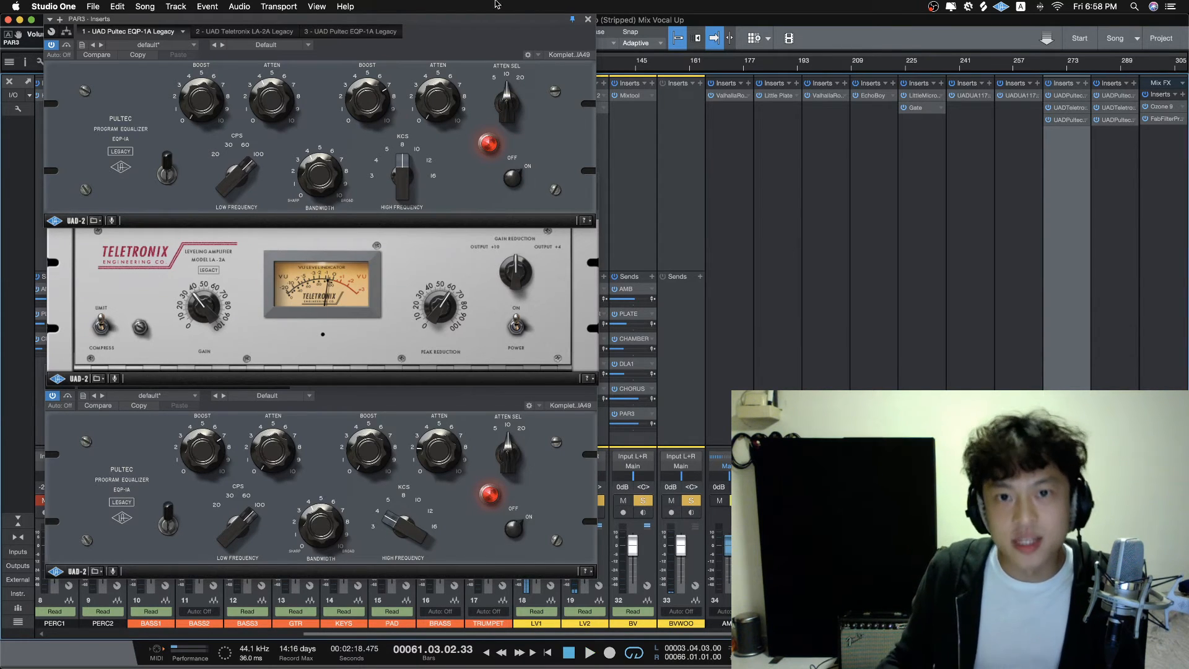
# Step: Close PAR3's three plug-in windows, clear the vocal solos and move the playback position to bar 6
pyautogui.click(588, 20)
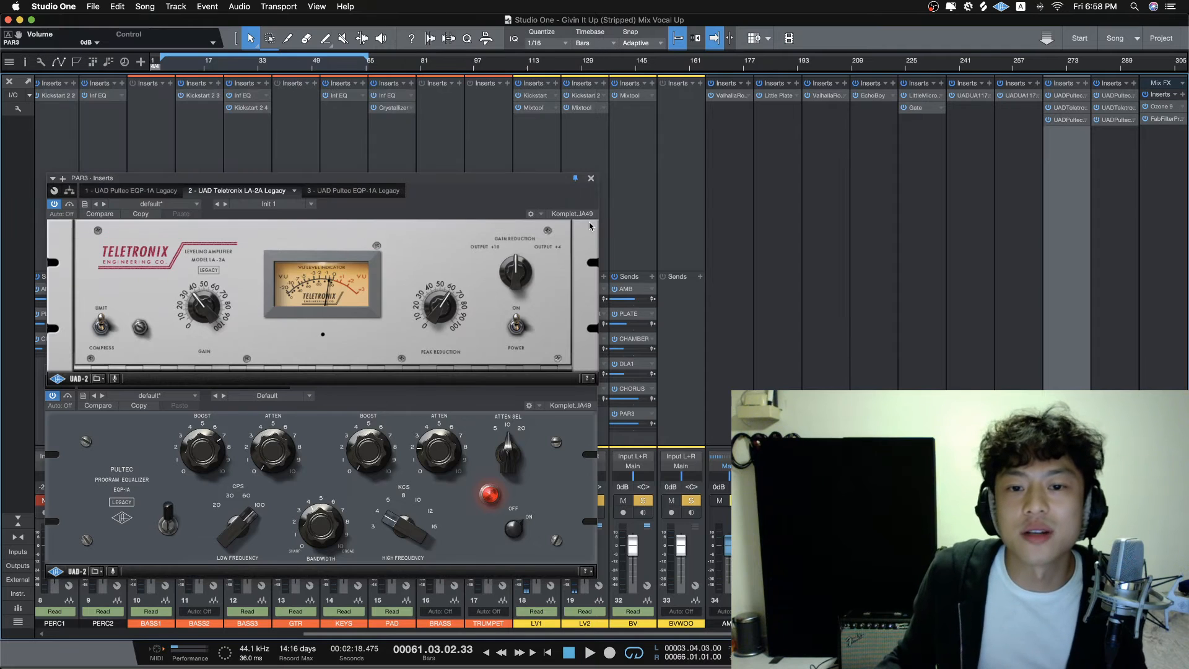
pyautogui.click(592, 179)
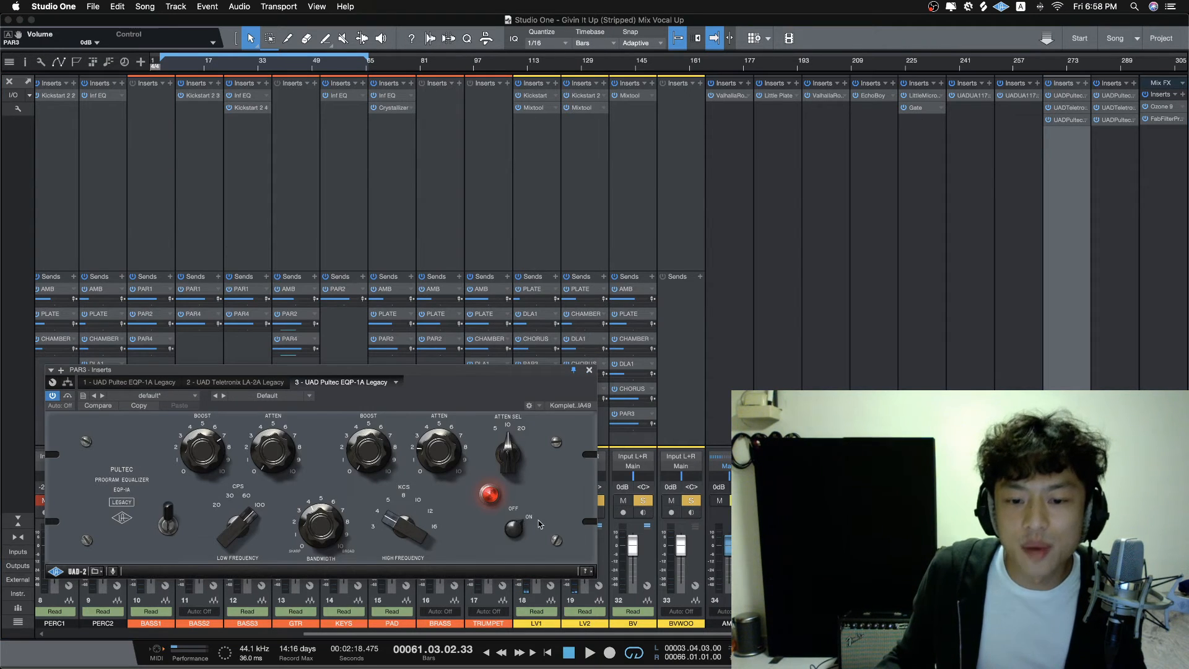
pyautogui.click(592, 371)
pyautogui.press('F3')
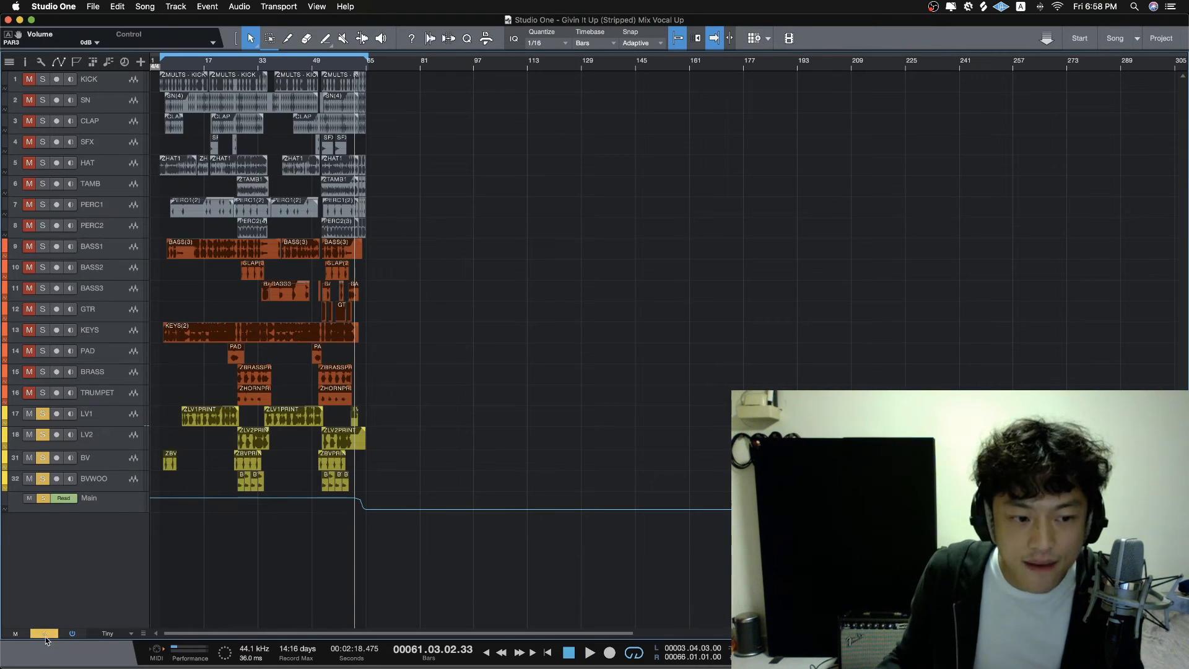
pyautogui.click(168, 67)
pyautogui.press('F3')
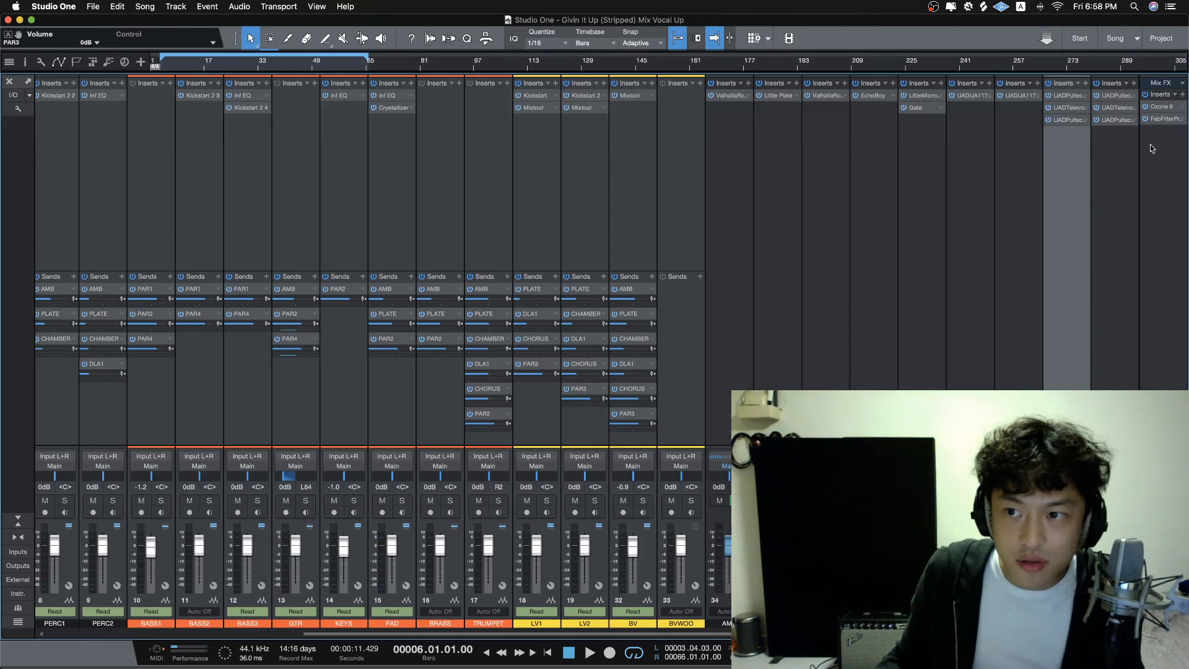
# Step: Open the Main channel's Ozone 9 and play the mix from bar 6 while examining dynamic EQ band 1
pyautogui.doubleClick(1162, 107)
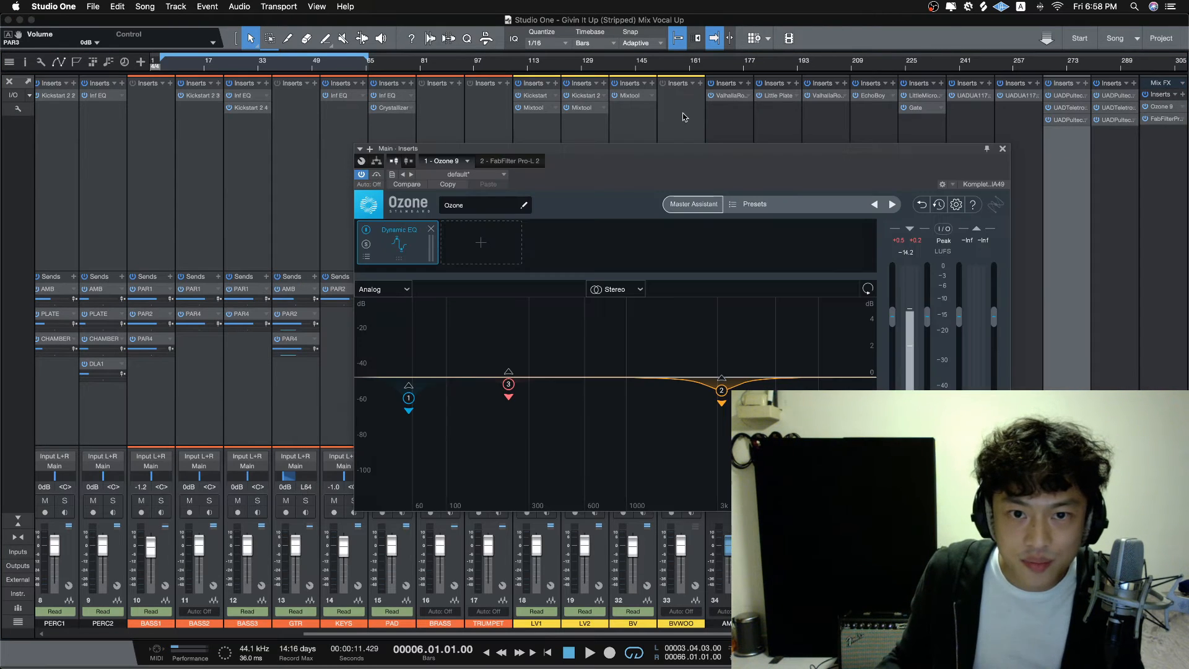
pyautogui.moveTo(653, 148); pyautogui.dragTo(432, 99)
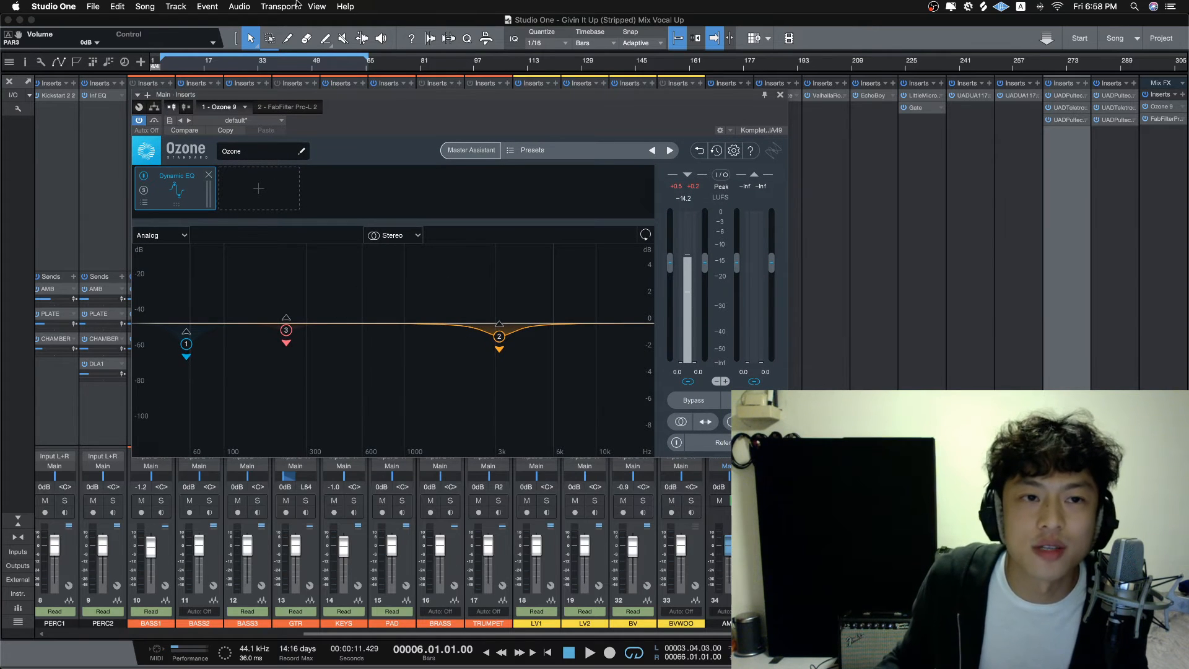
pyautogui.press('space')
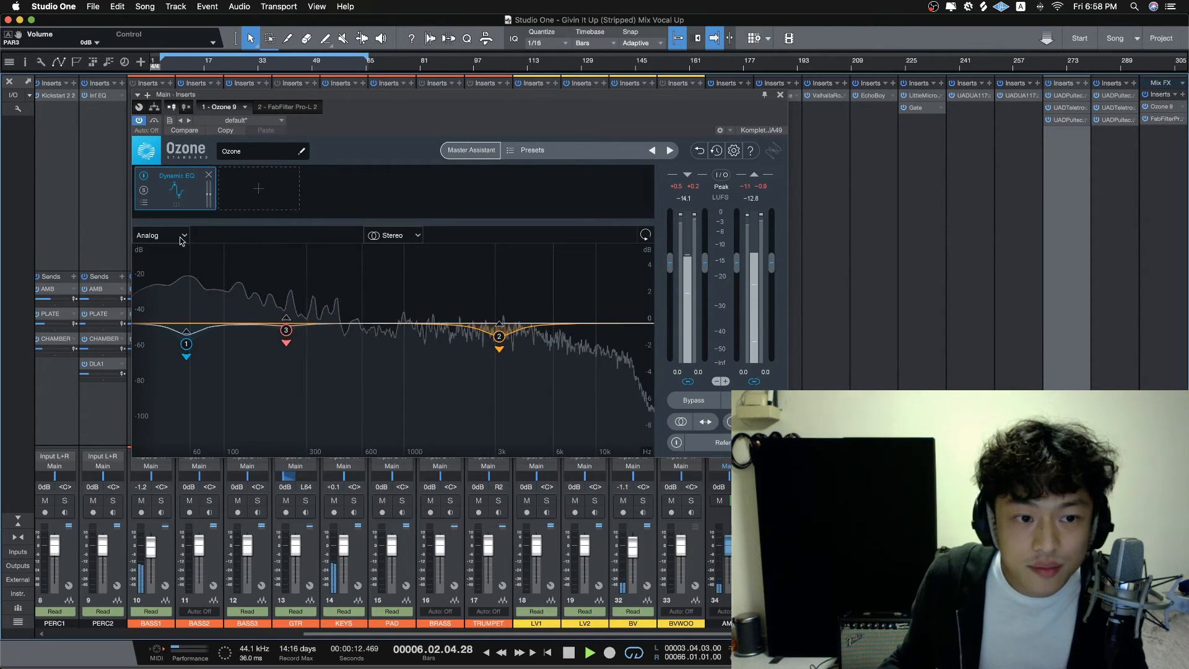
pyautogui.click(187, 344)
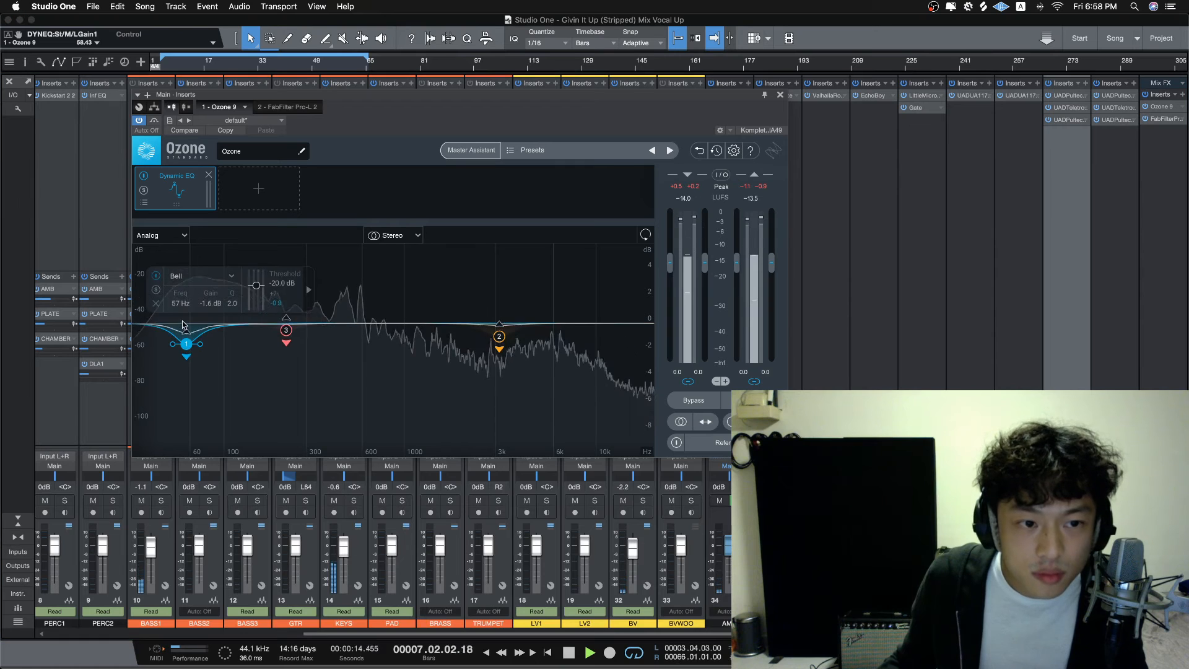
pyautogui.press('space')
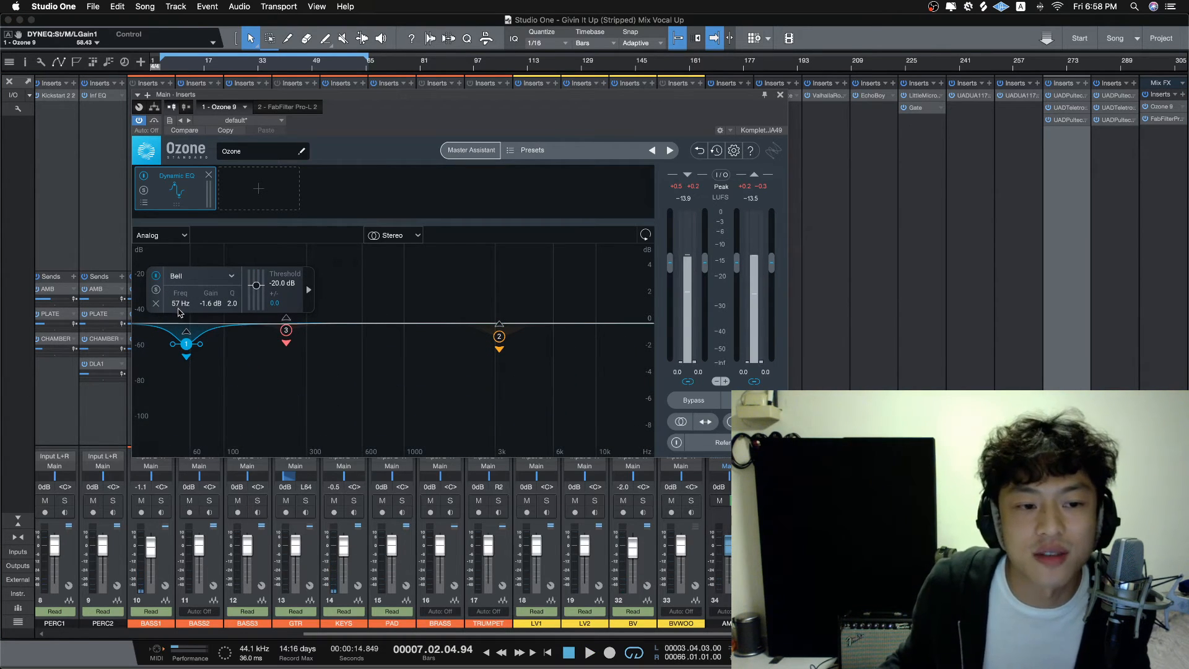
# Step: Examine Ozone 9's dynamic EQ bands 3 and 2 in turn during short playbacks of the mix
pyautogui.click(286, 330)
pyautogui.press('space')
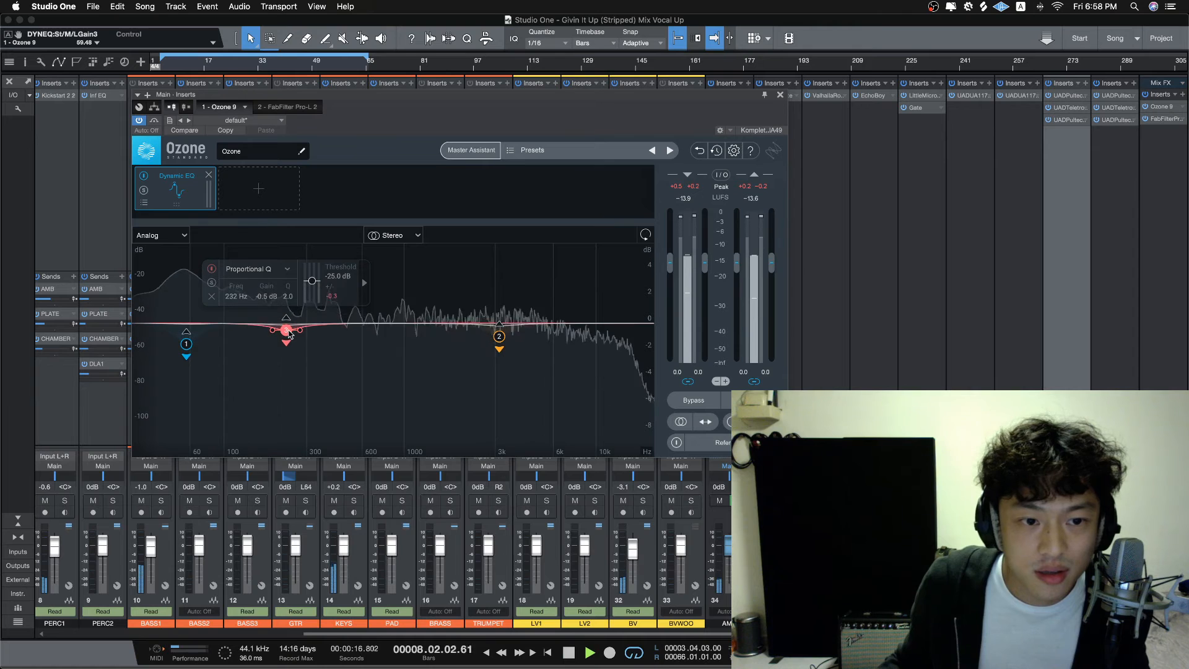
pyautogui.press('space')
pyautogui.click(500, 337)
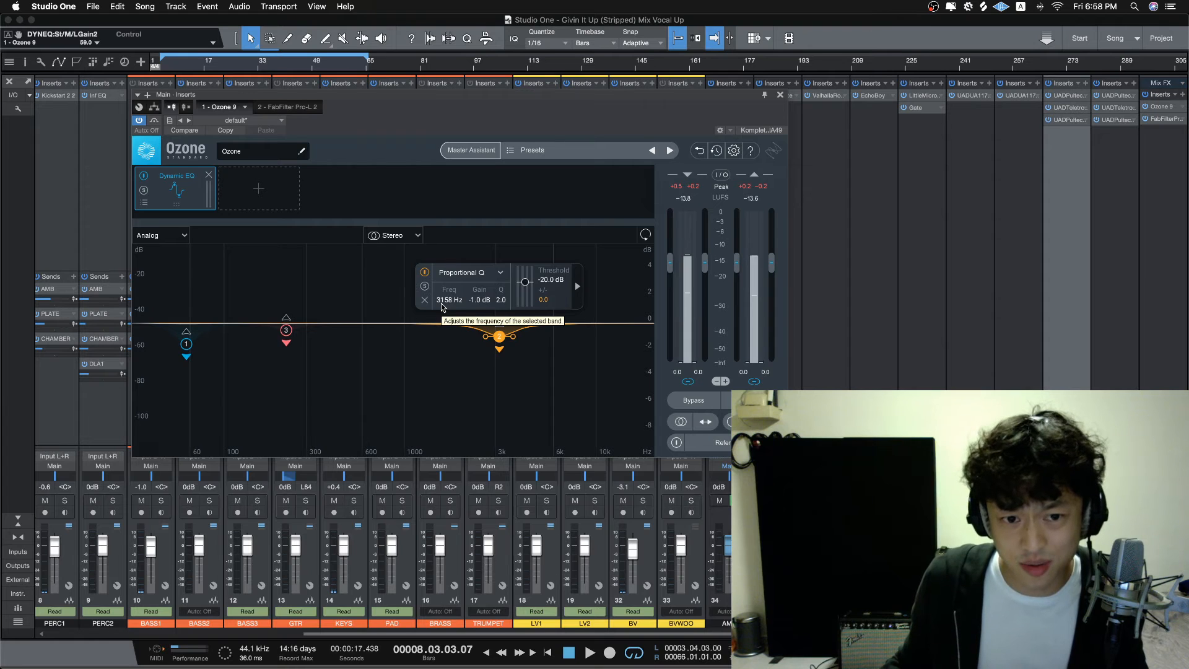
pyautogui.press('space')
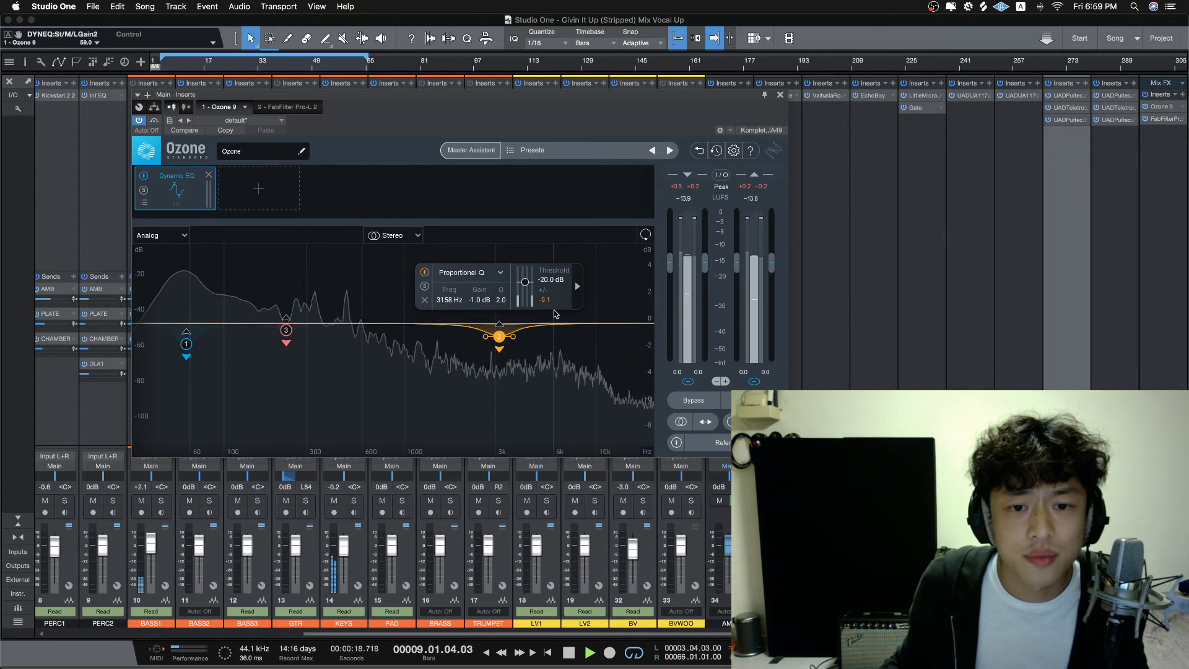
pyautogui.press('space')
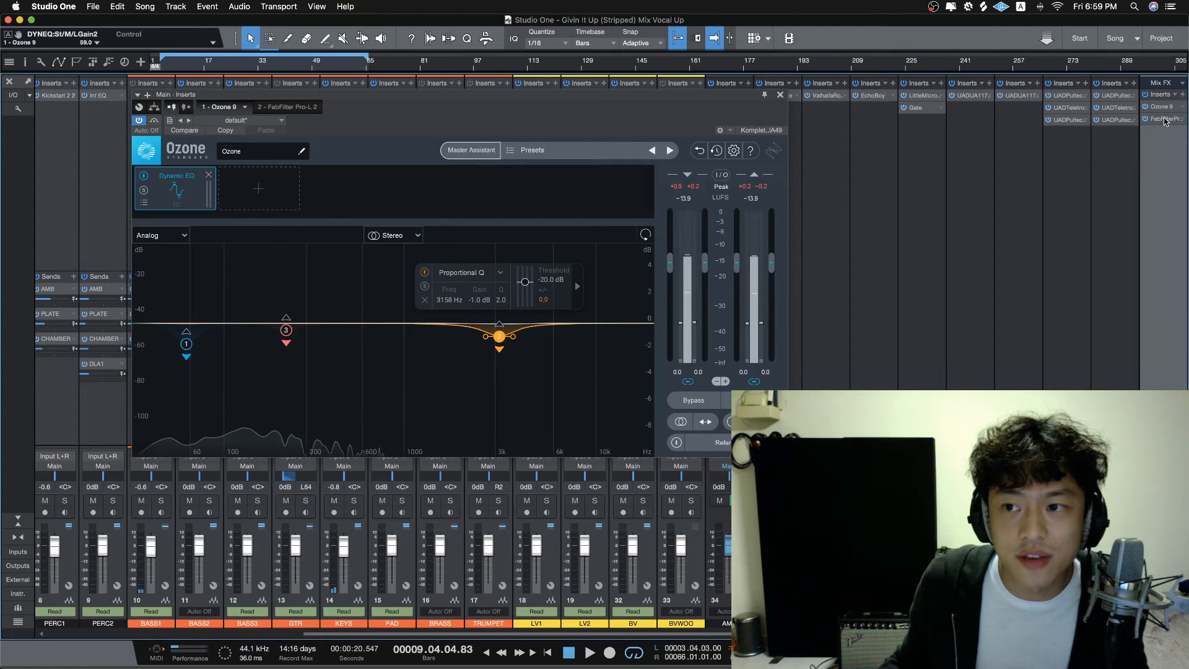
# Step: Open the Main channel's FabFilter Pro-L 2 limiter and play the mix from bar 9 to examine its limiting
pyautogui.click(1166, 118)
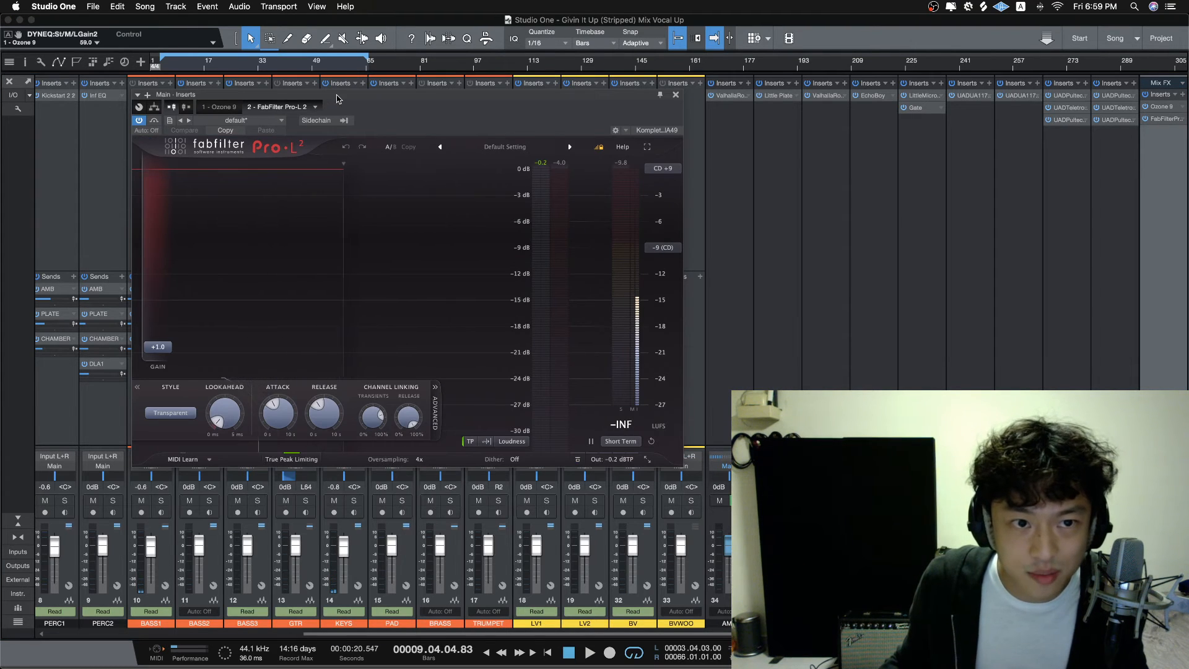
pyautogui.moveTo(339, 99); pyautogui.dragTo(244, 94)
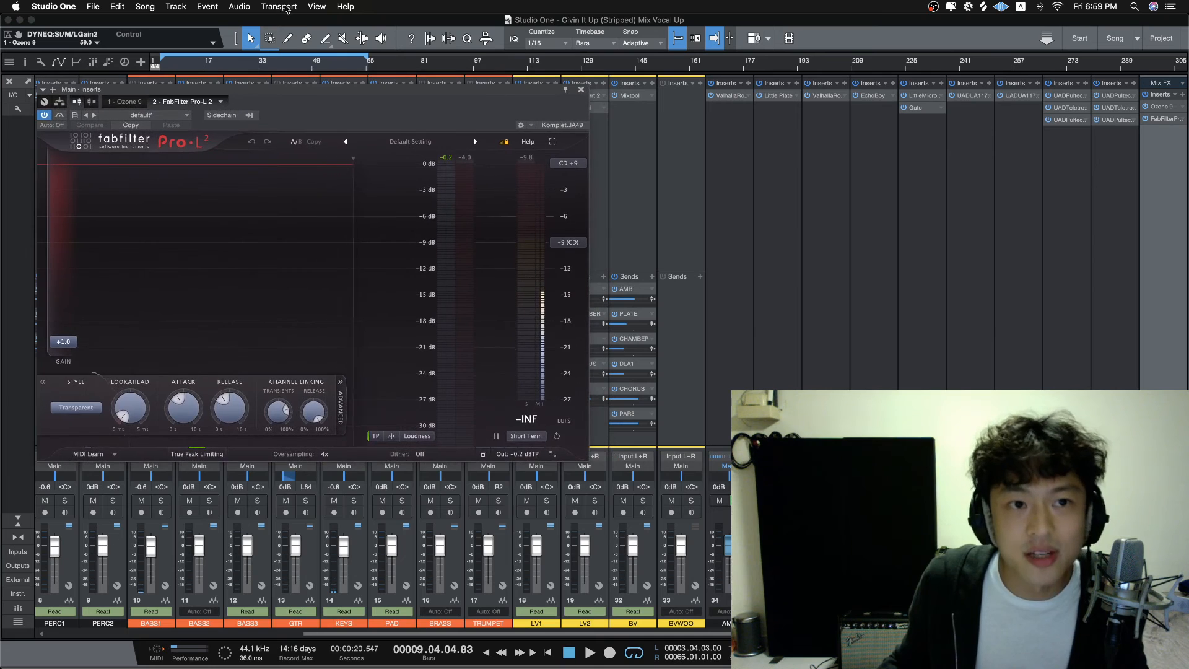
pyautogui.press('space')
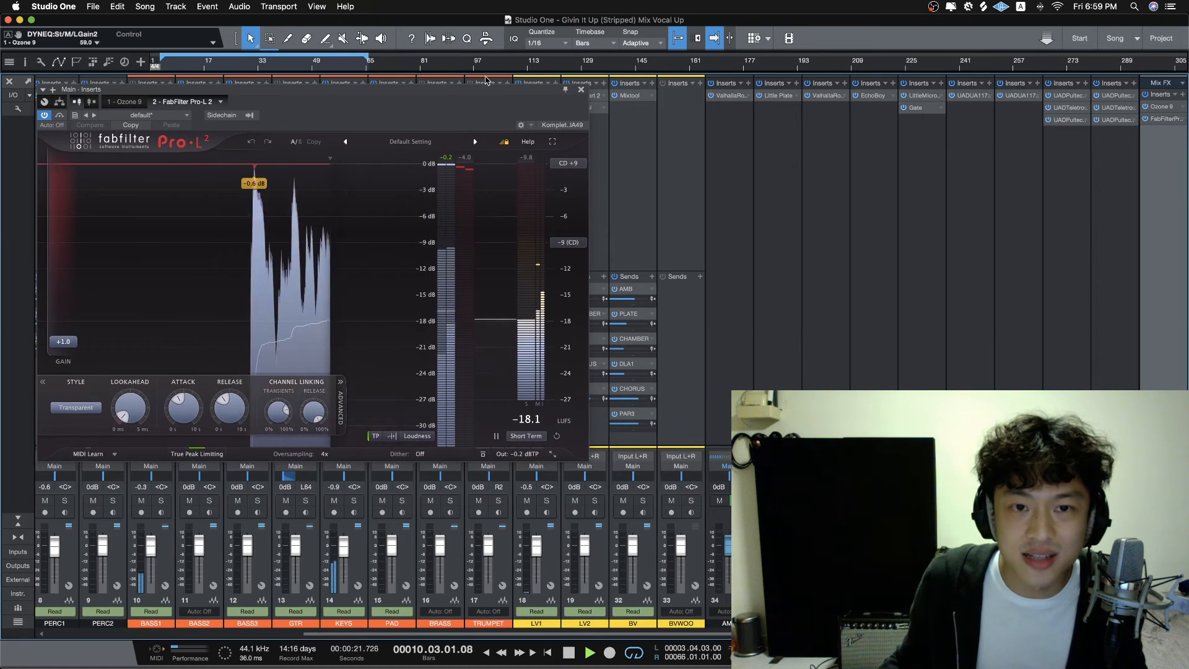
pyautogui.moveTo(486, 96); pyautogui.dragTo(454, 94)
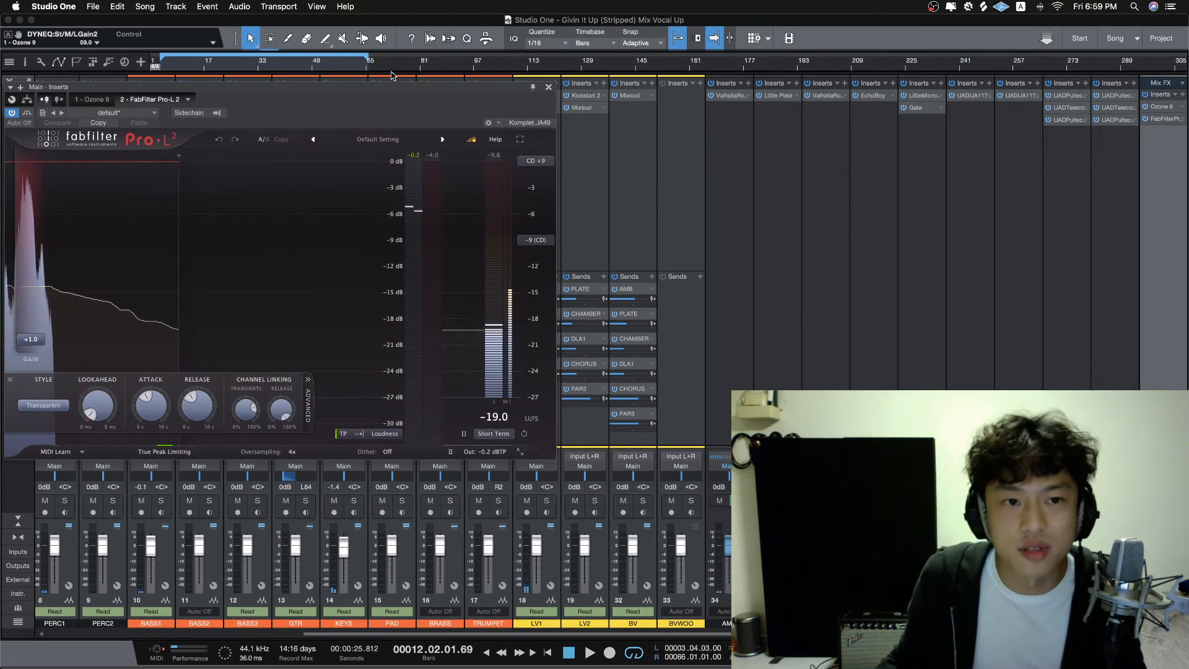
# Step: Play the mix from bar 49 for about five bars to examine Pro-L 2's limiting and short-term loudness
pyautogui.click(335, 61)
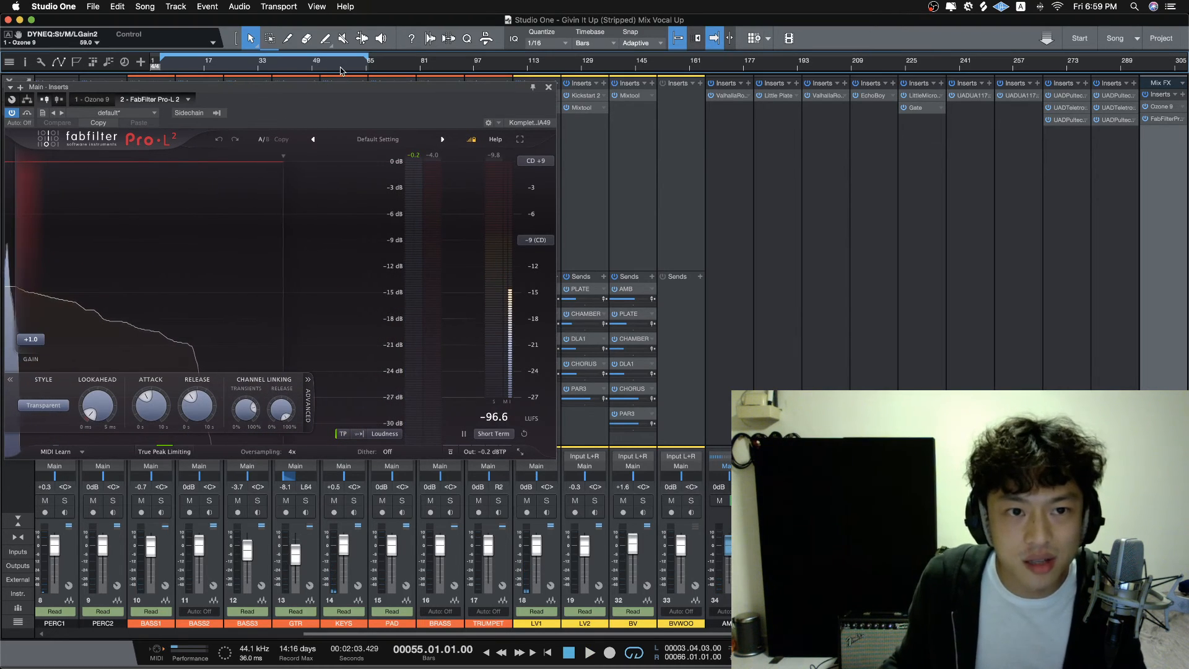
pyautogui.click(312, 64)
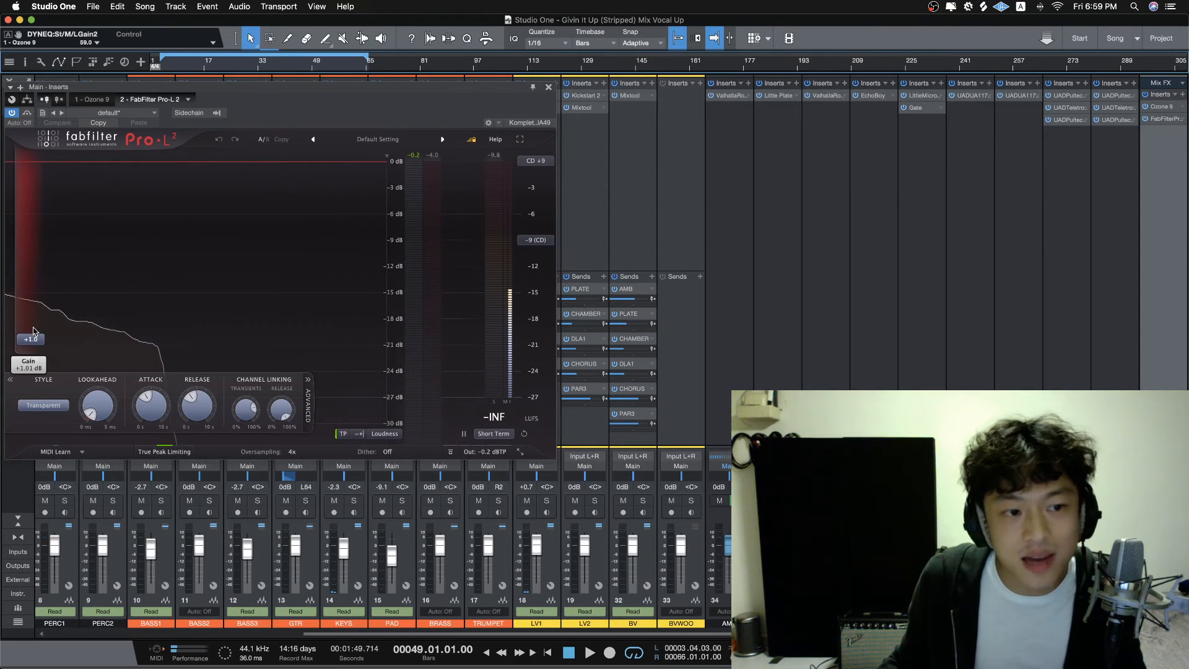
pyautogui.moveTo(488, 458)
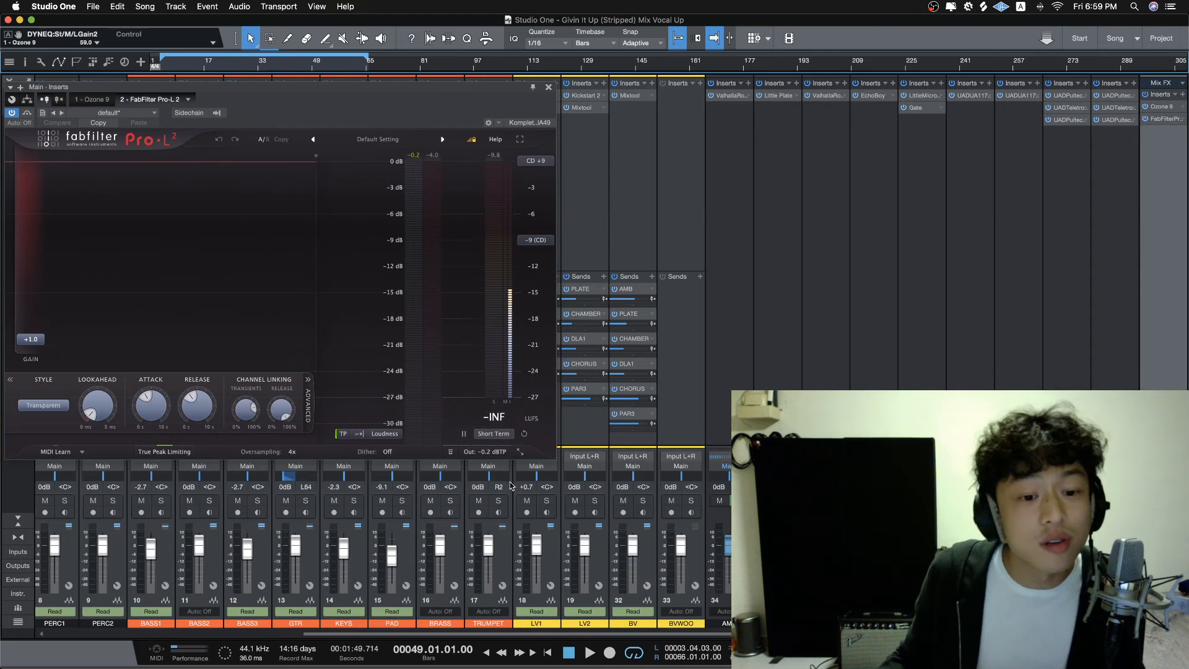
pyautogui.press('space')
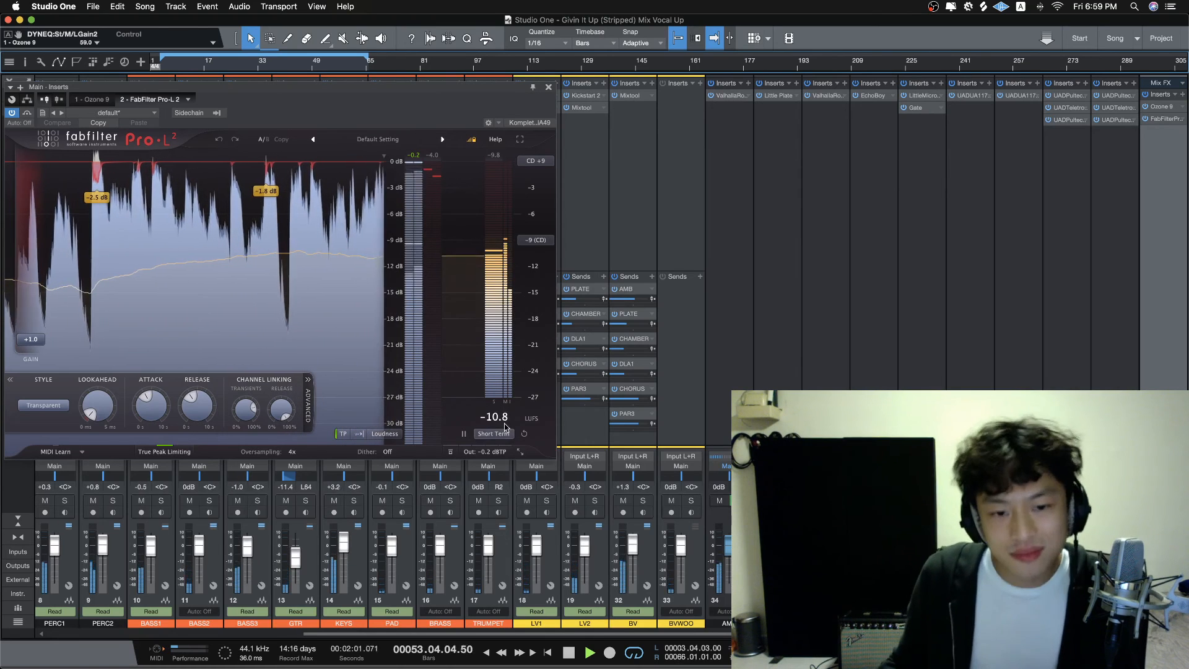
pyautogui.press('space')
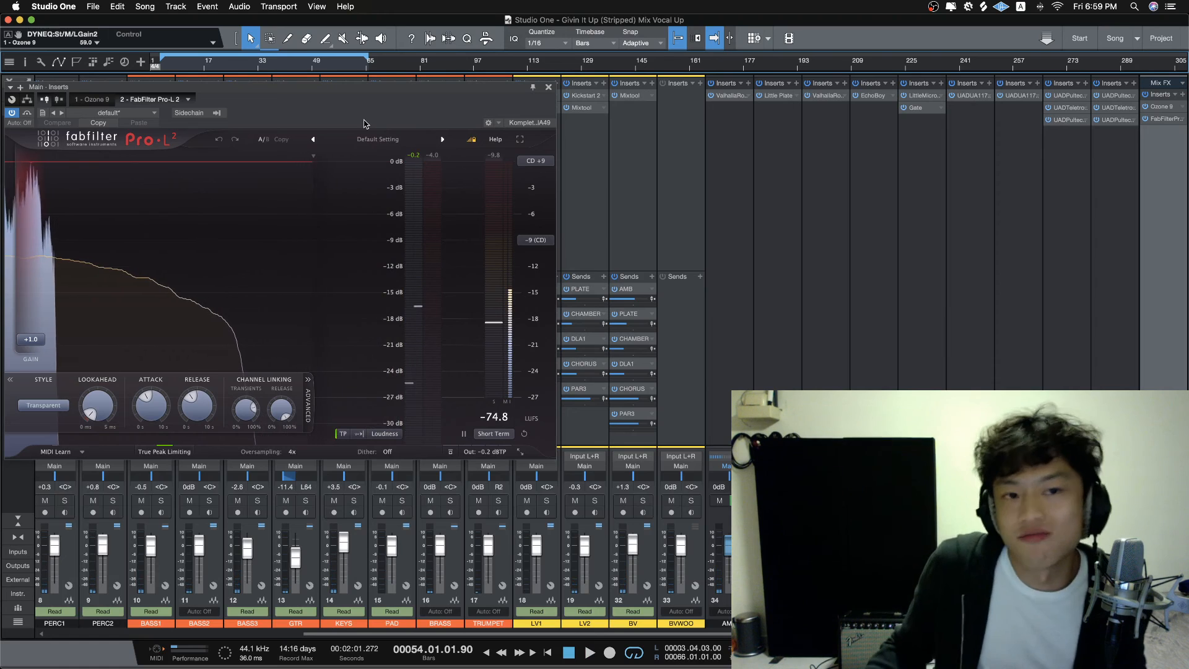
# Step: Hide the mixer console to reveal the arrangement and play the song's closing section up to bar 60 with Pro-L 2 open
pyautogui.press('F3')
pyautogui.click(327, 68)
pyautogui.press('space')
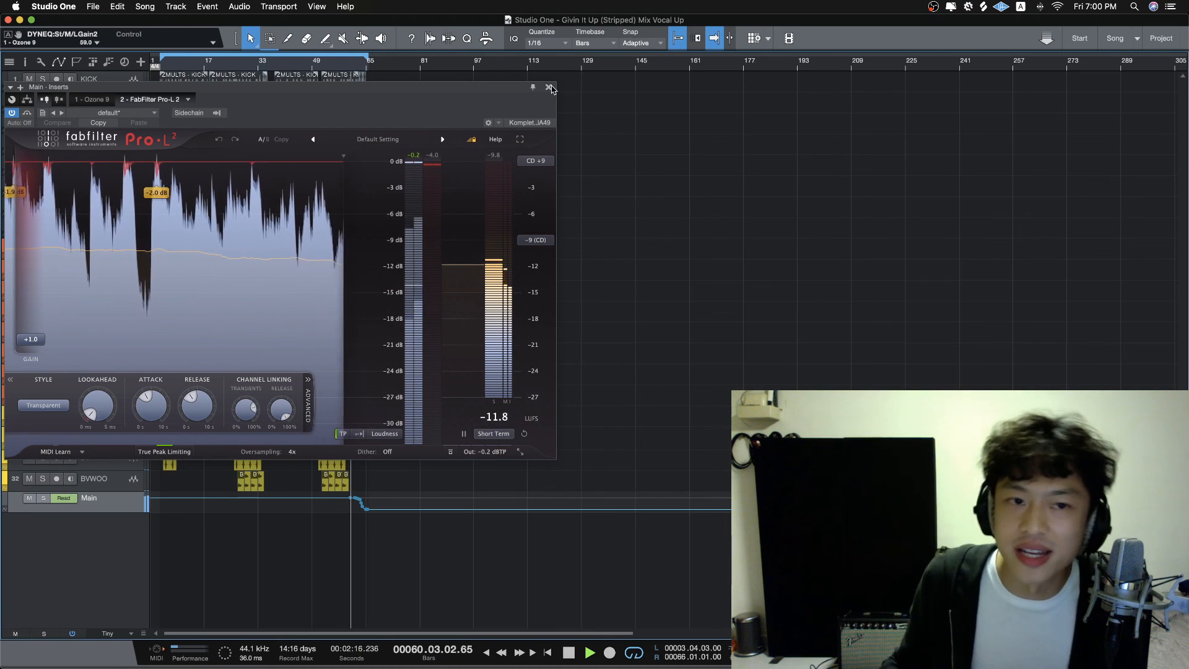
pyautogui.press('space')
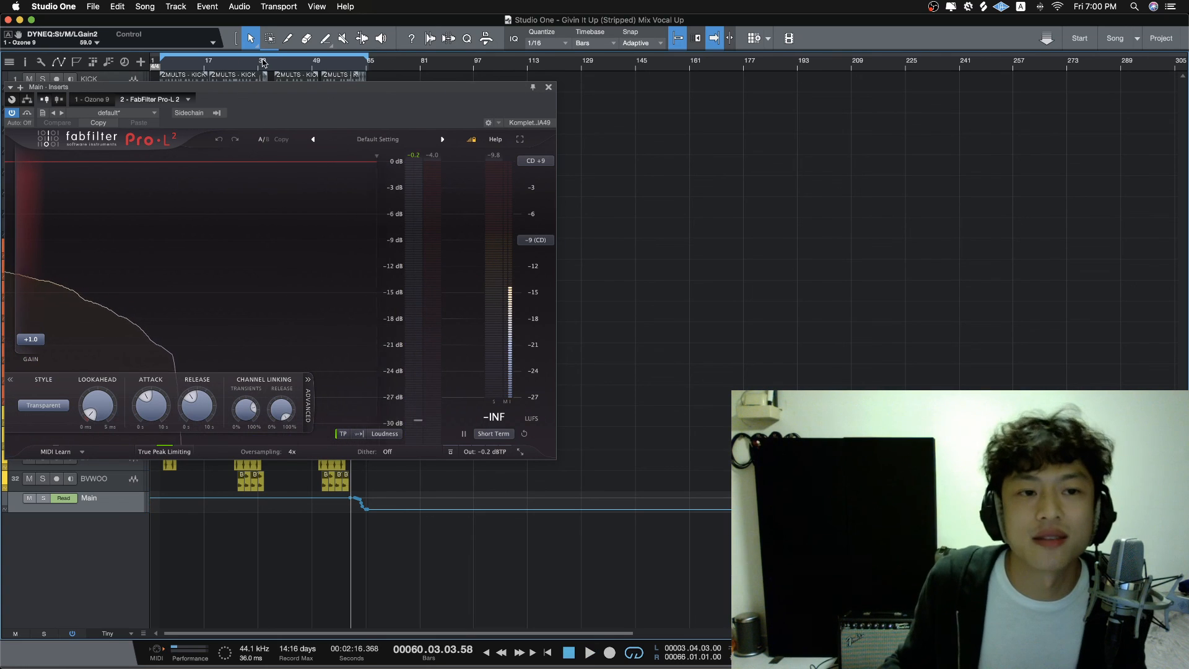
# Step: Switch to OBS Studio and change the active scene to Me
pyautogui.moveTo(768, 668)
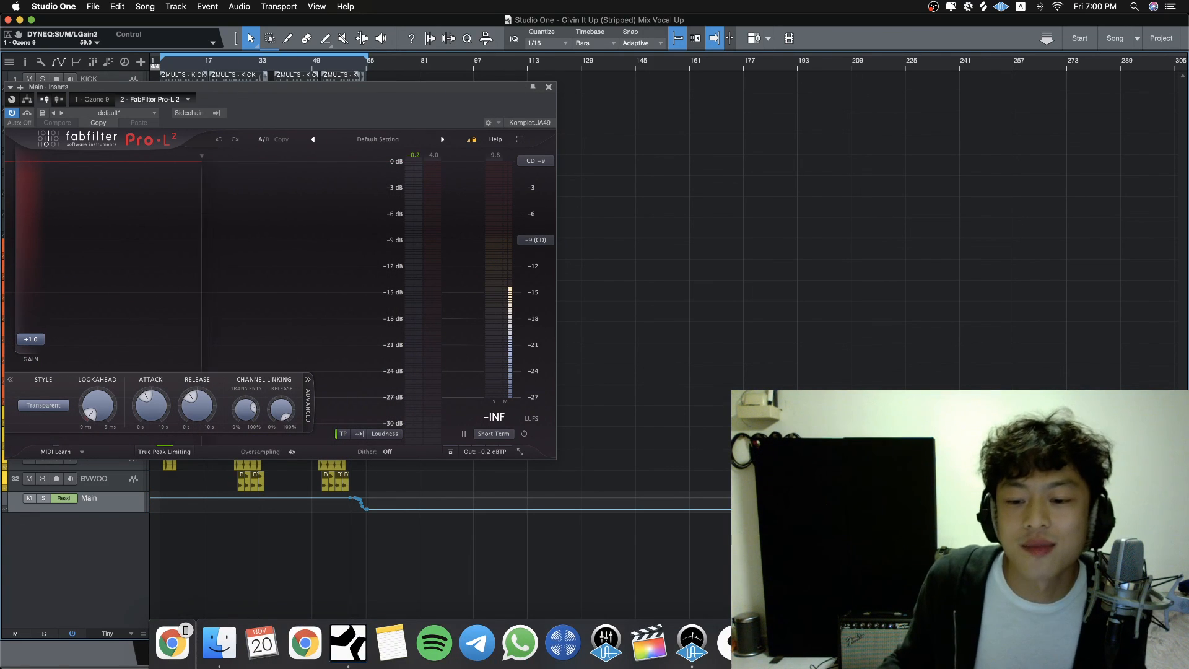
pyautogui.click(768, 644)
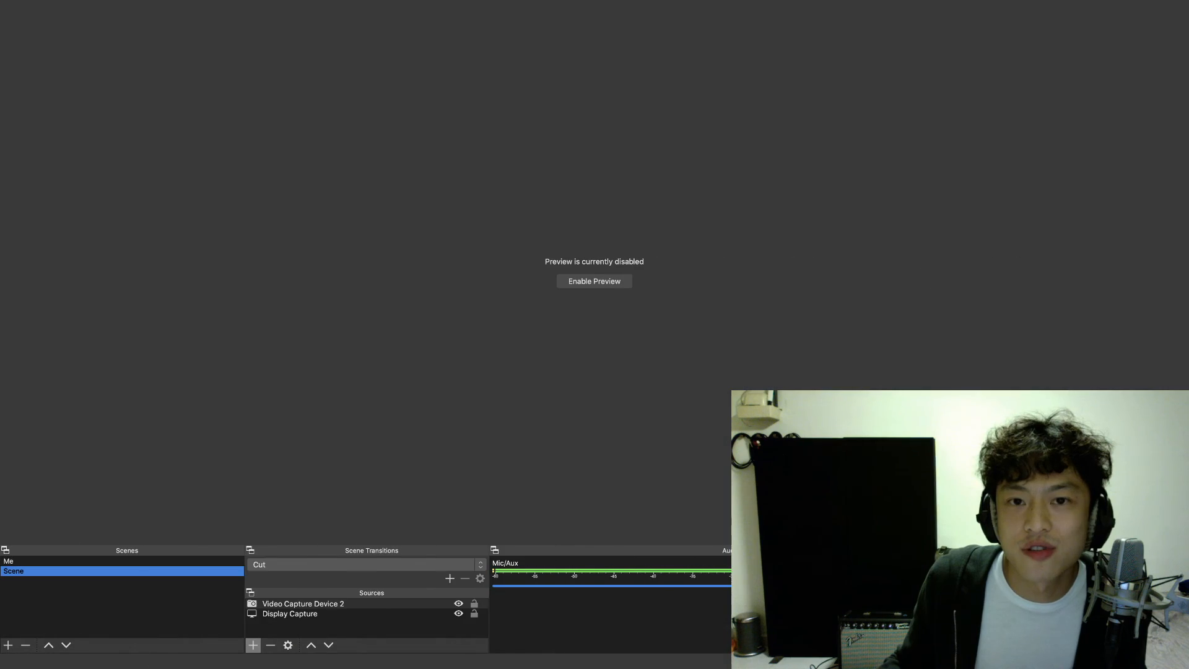
pyautogui.click(172, 561)
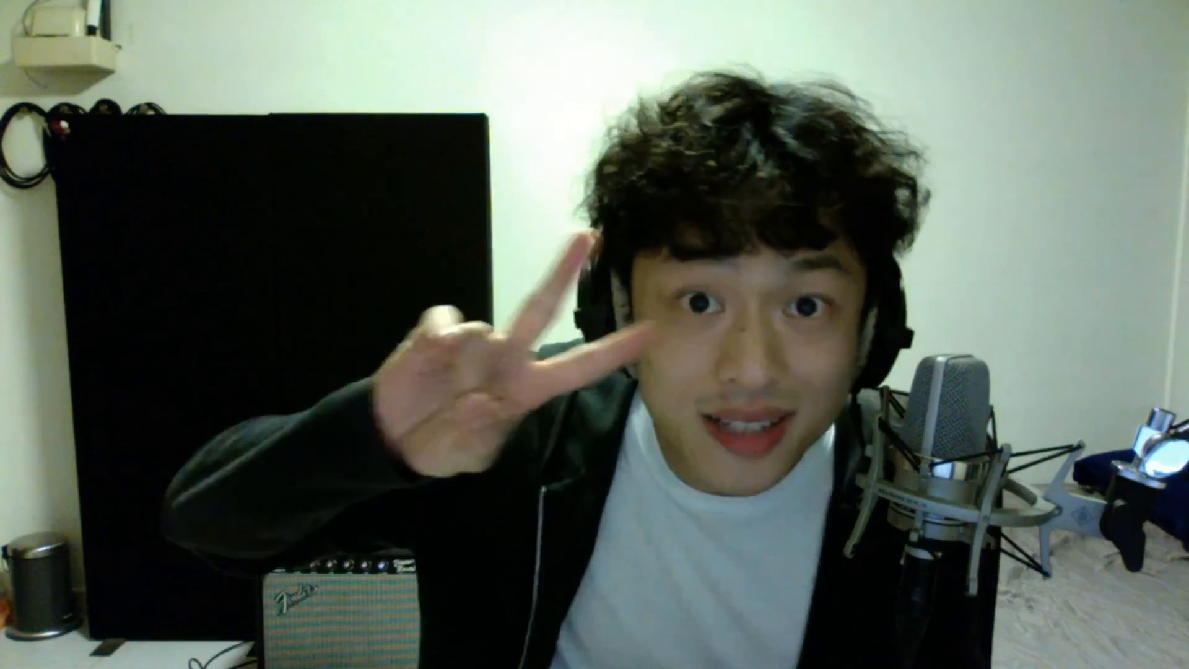